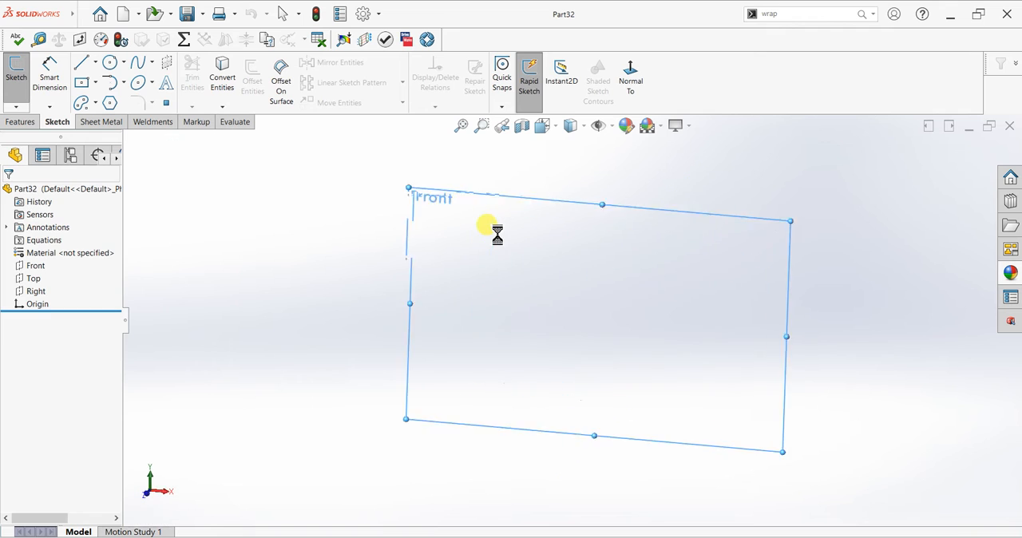
Draw an M-shaped open spline through five points on the front plane, starting at the origin and spanning about 220 mm
left_click(138, 71)
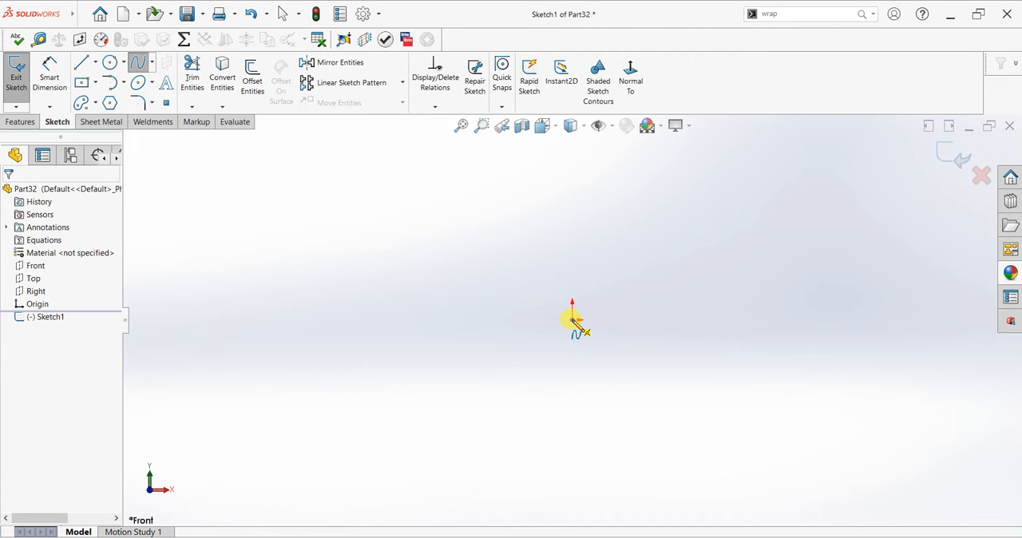
left_click(625, 209)
left_click(713, 320)
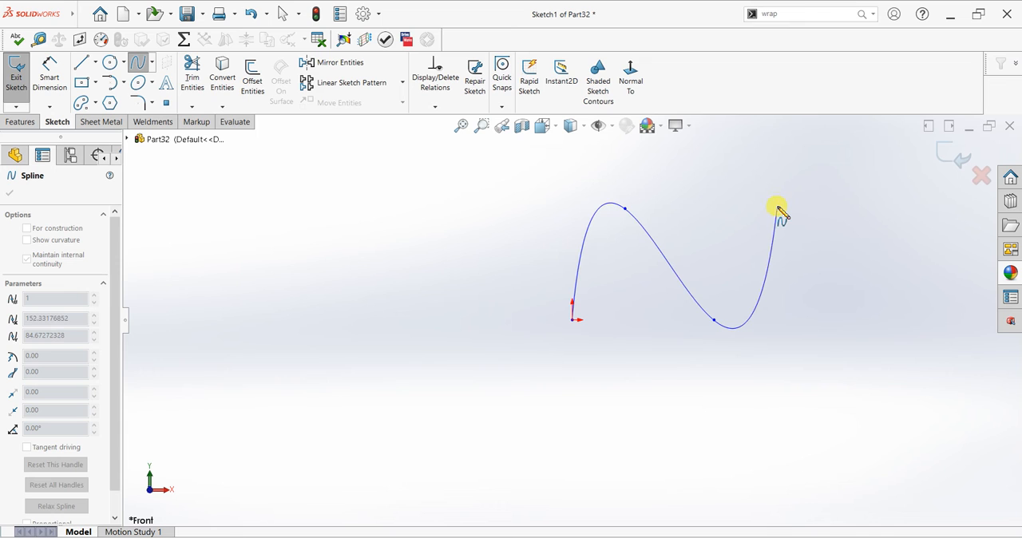
left_click(801, 207)
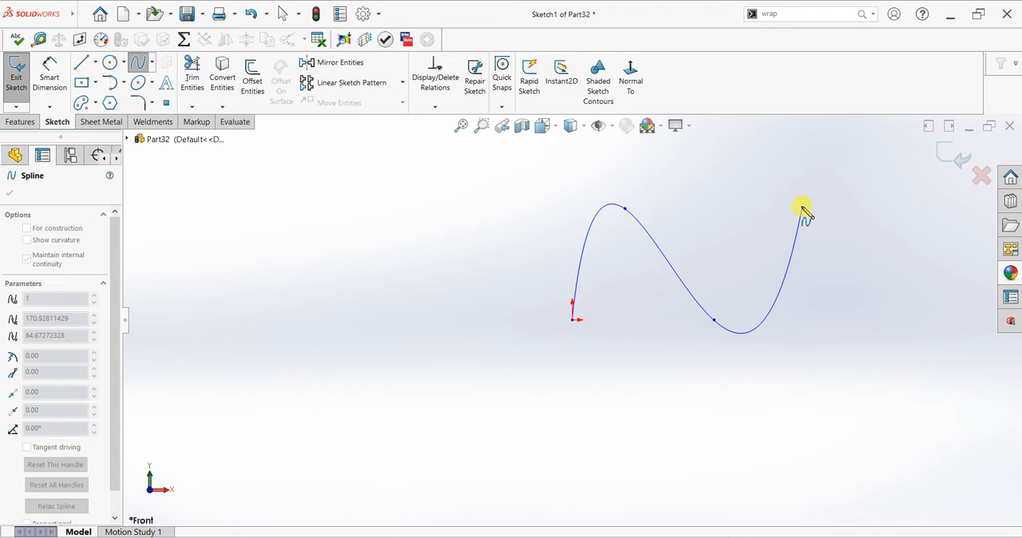
double_click(873, 319)
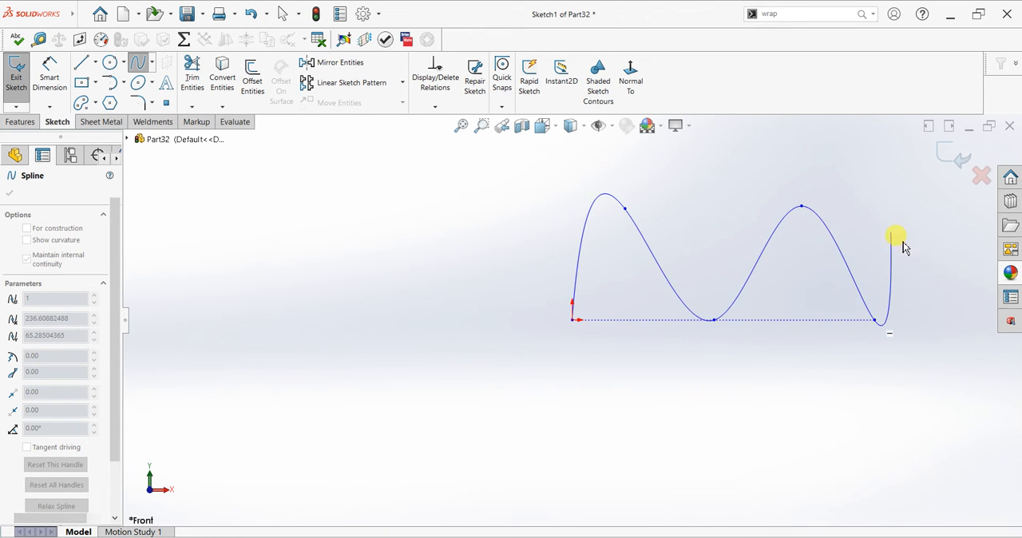
key("Escape")
scroll(872, 294, "down", 2)
scroll(835, 206, "up", 1)
scroll(837, 206, "down", 1)
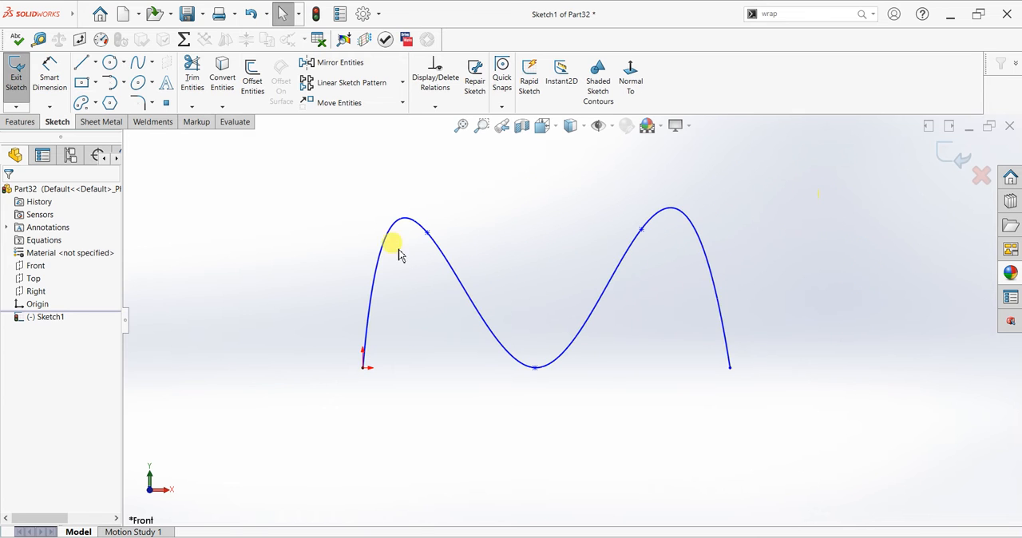
Create a swept boss with a 30 mm circular profile along the M-shaped spline
left_click(21, 122)
left_click(103, 67)
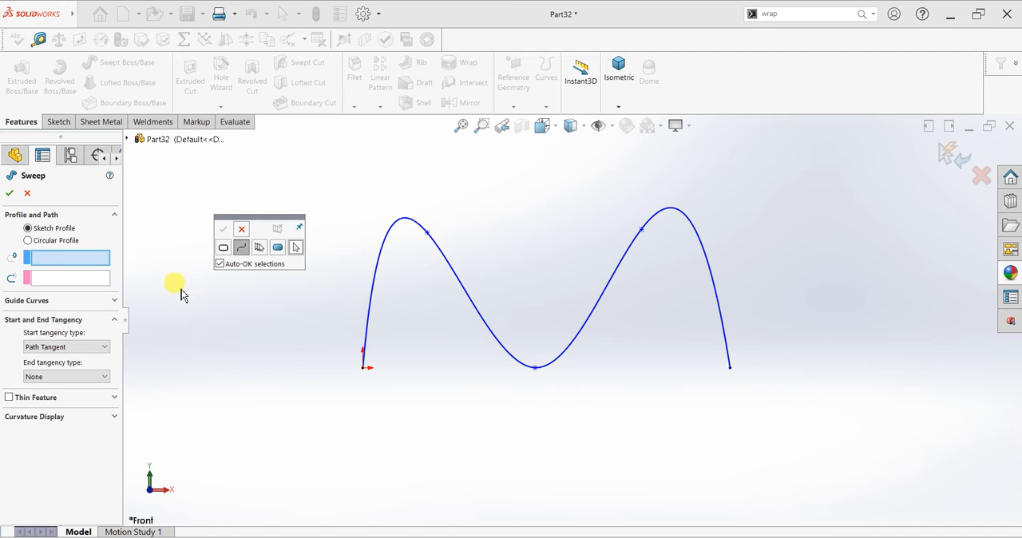
left_click(242, 230)
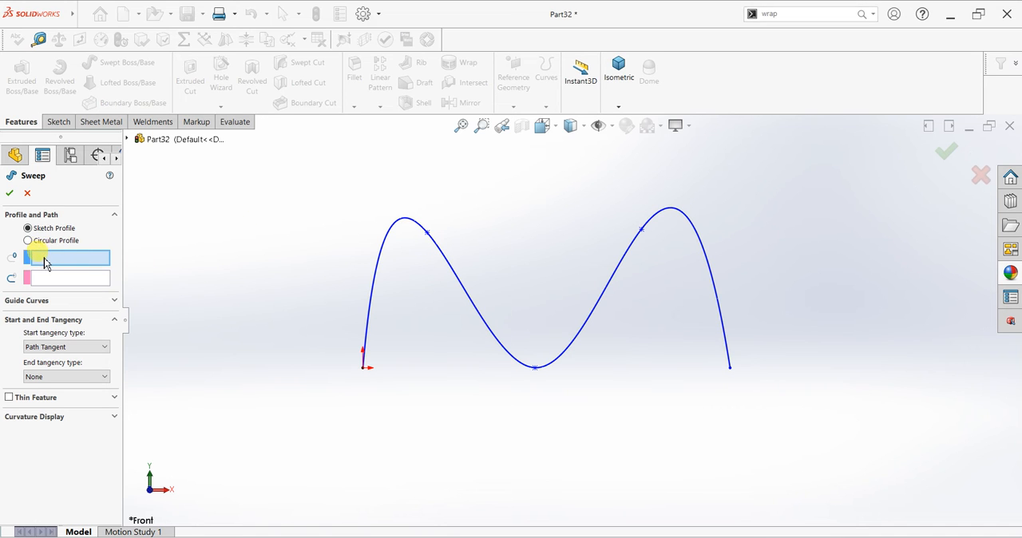
left_click(29, 241)
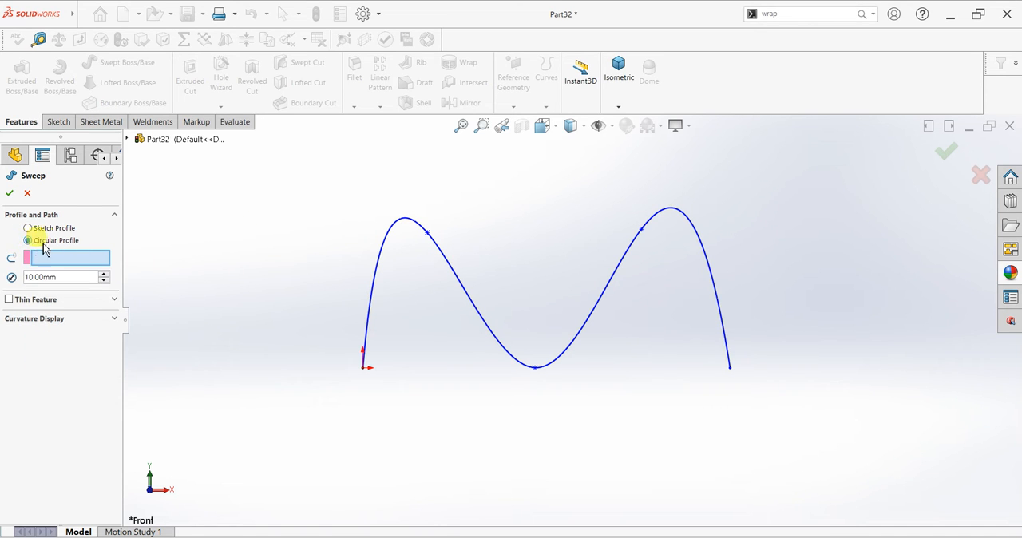
left_click_drag(65, 279, 30, 279)
type("30")
key("Return")
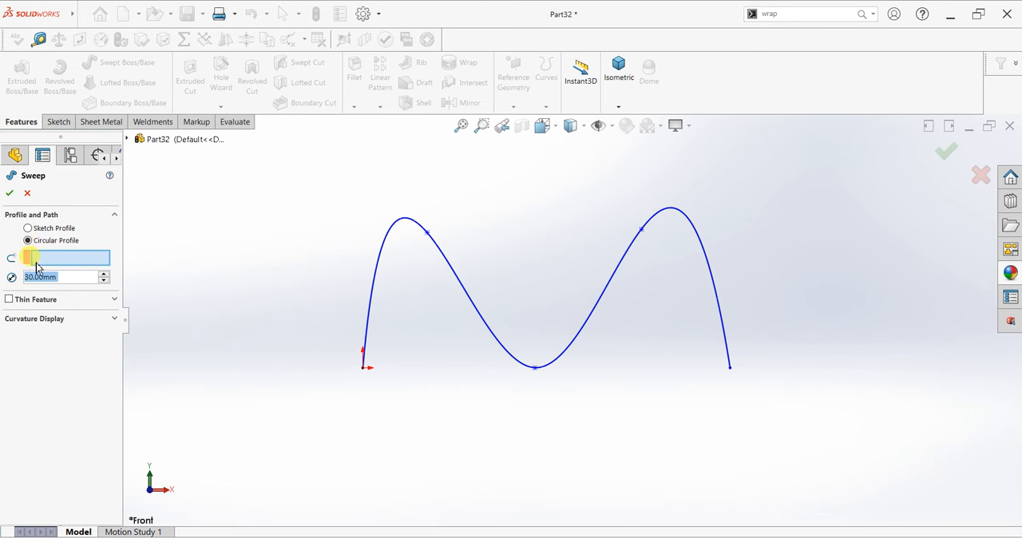
left_click(47, 264)
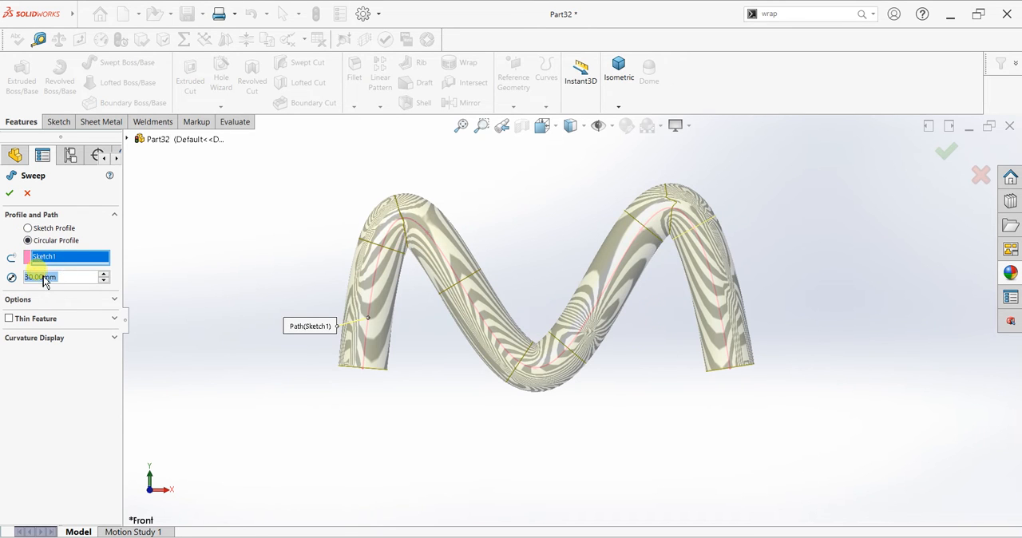
left_click(10, 193)
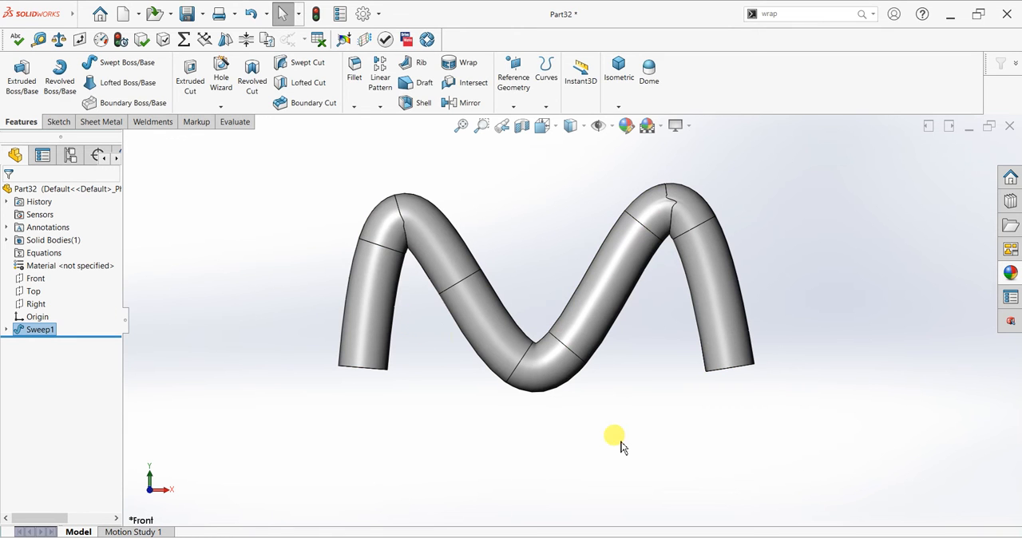
Start a 3D sketch and place the first three points of a spline in the XY plane, beside the swept tube
middle_click_drag(582, 330, 551, 422)
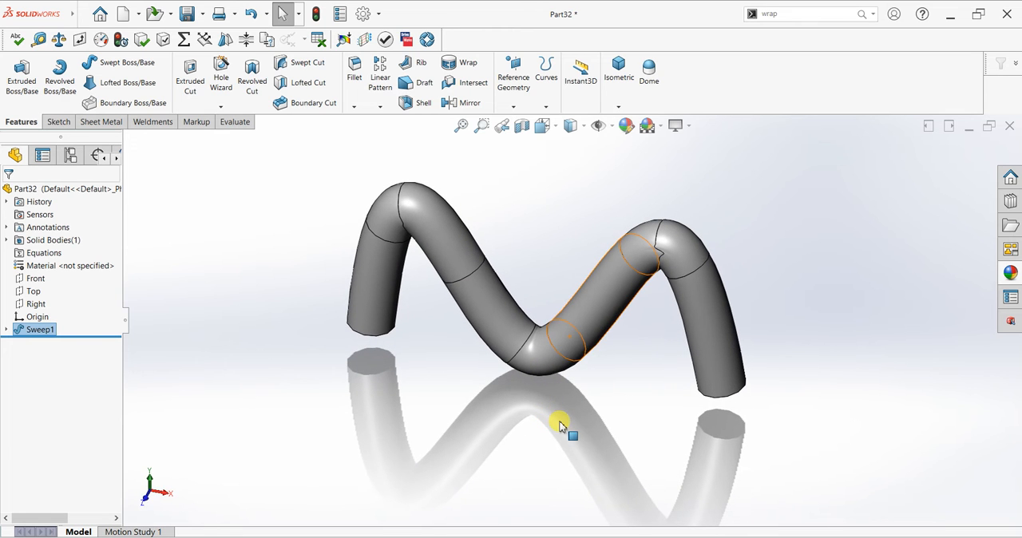
middle_click_drag(516, 309, 513, 255)
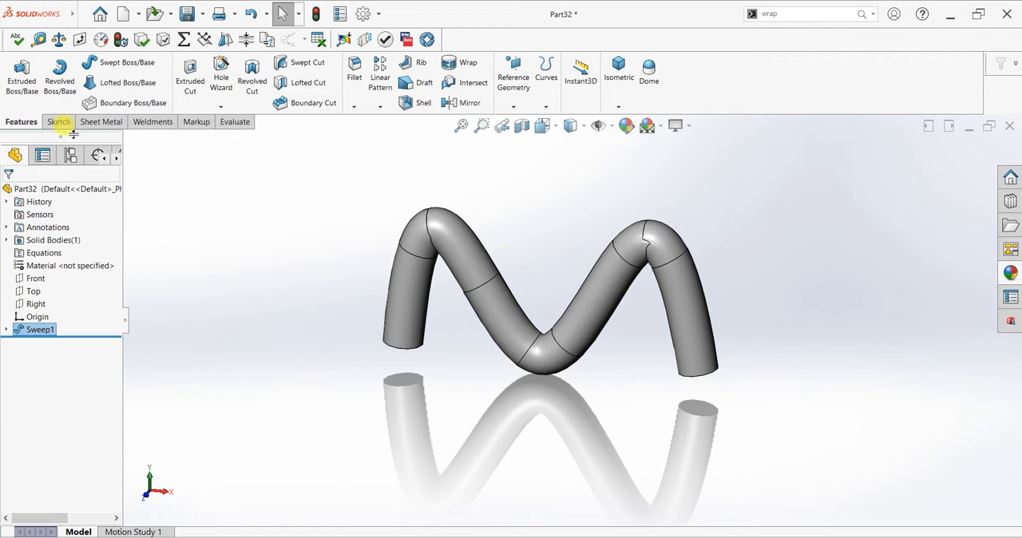
left_click(51, 122)
left_click(17, 107)
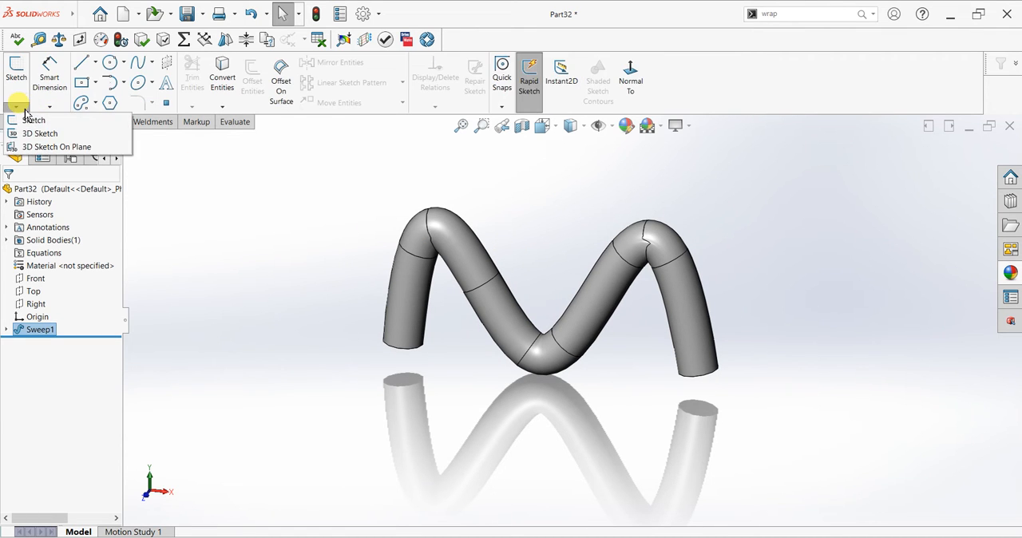
left_click(37, 133)
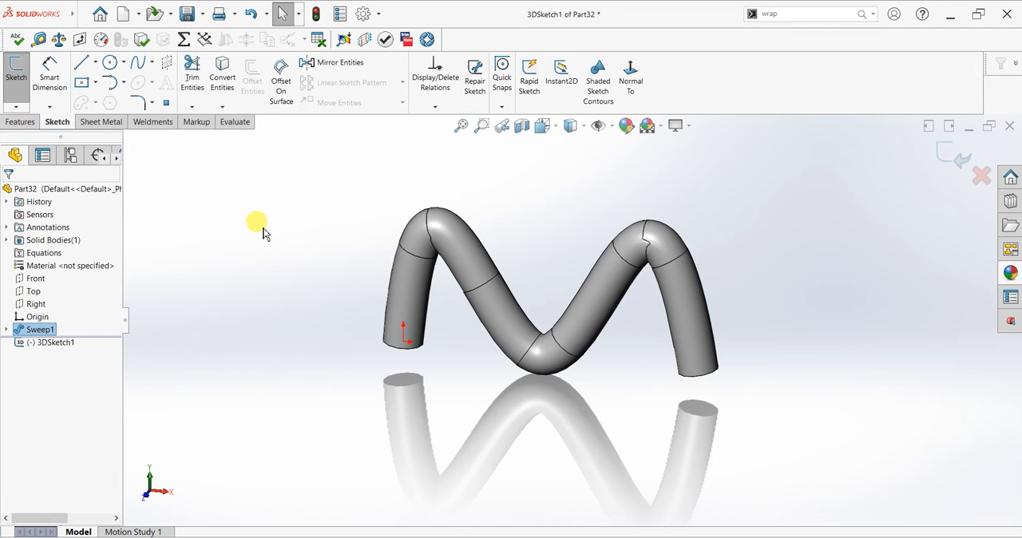
scroll(637, 313, "up", 2)
scroll(710, 305, "down", 2)
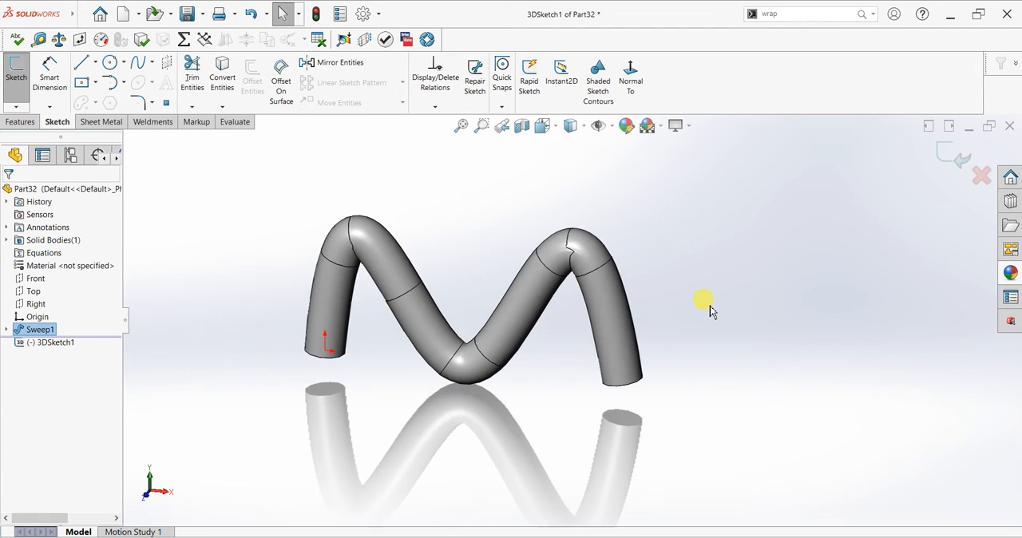
scroll(696, 313, "up", 1)
left_click(137, 62)
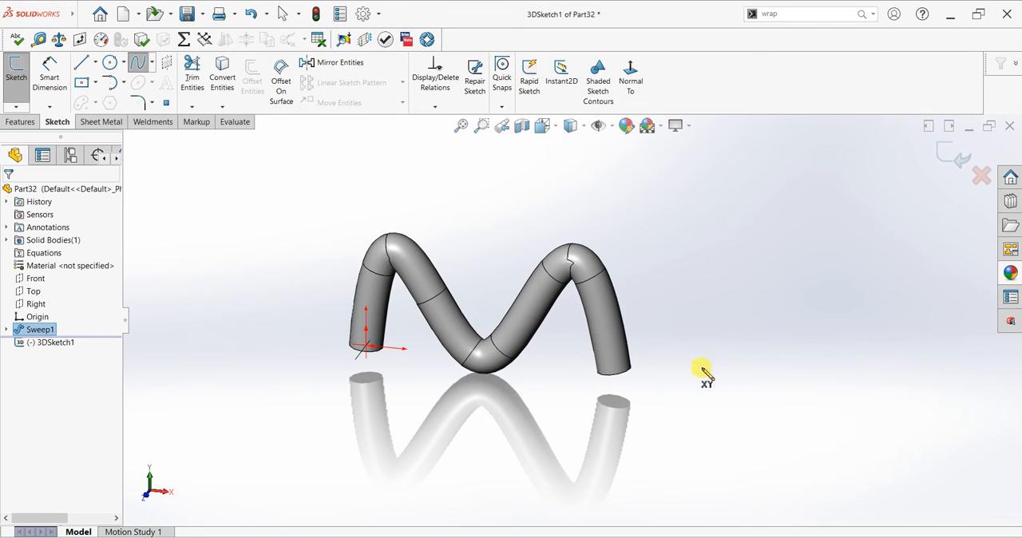
left_click(668, 369)
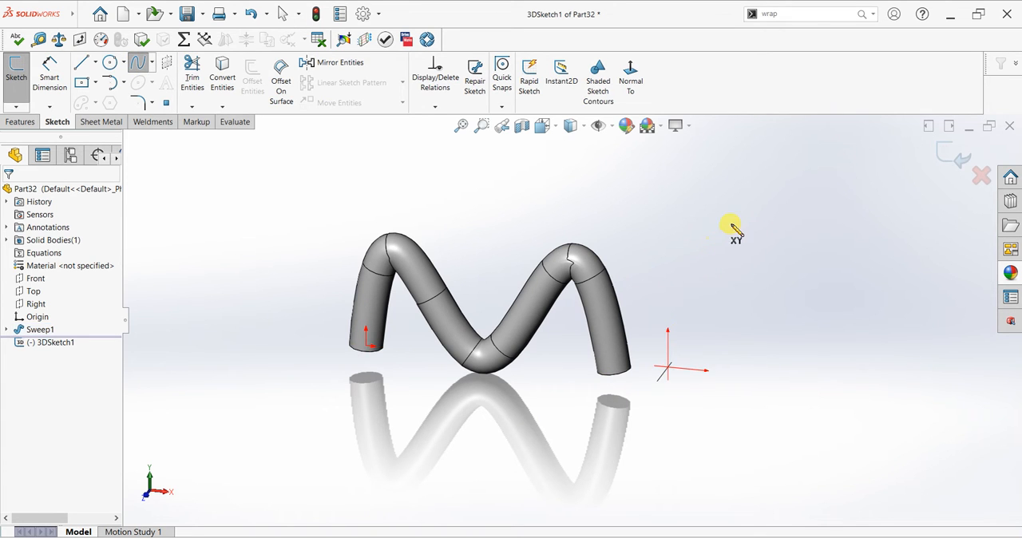
left_click(781, 217)
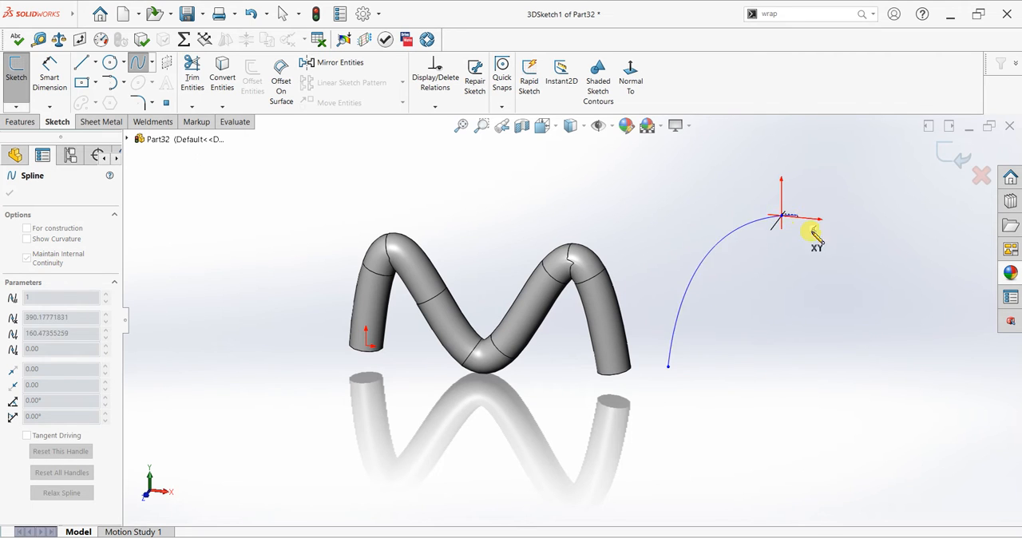
left_click(851, 345)
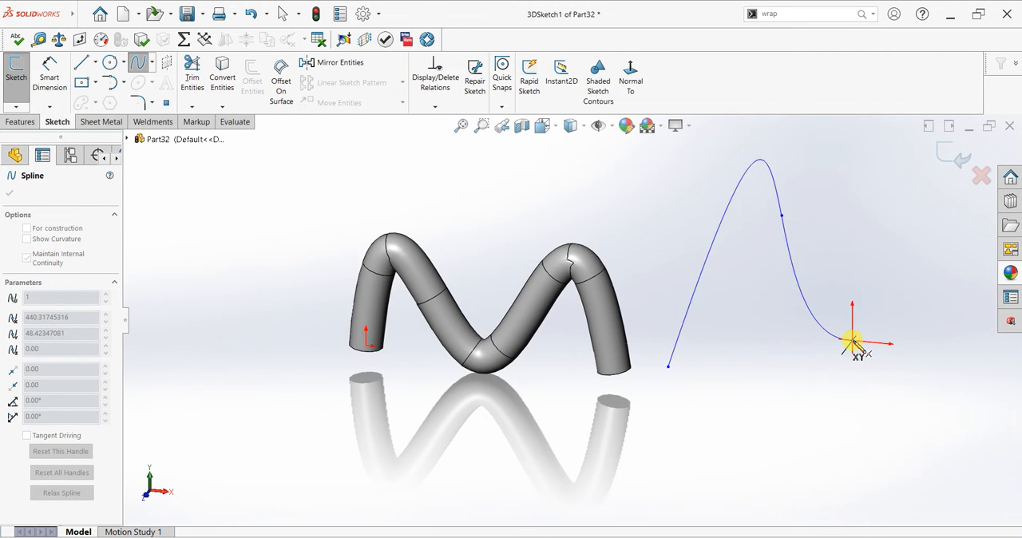
Continue the 3D spline with one point in the YZ plane and an end point in the ZX plane, and exit the sketch
key("Tab")
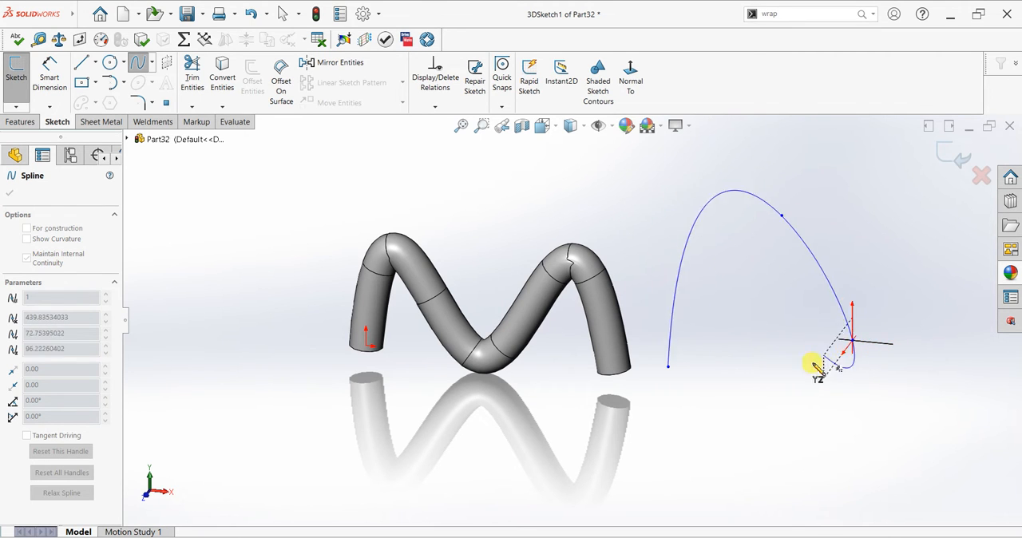
left_click(808, 371)
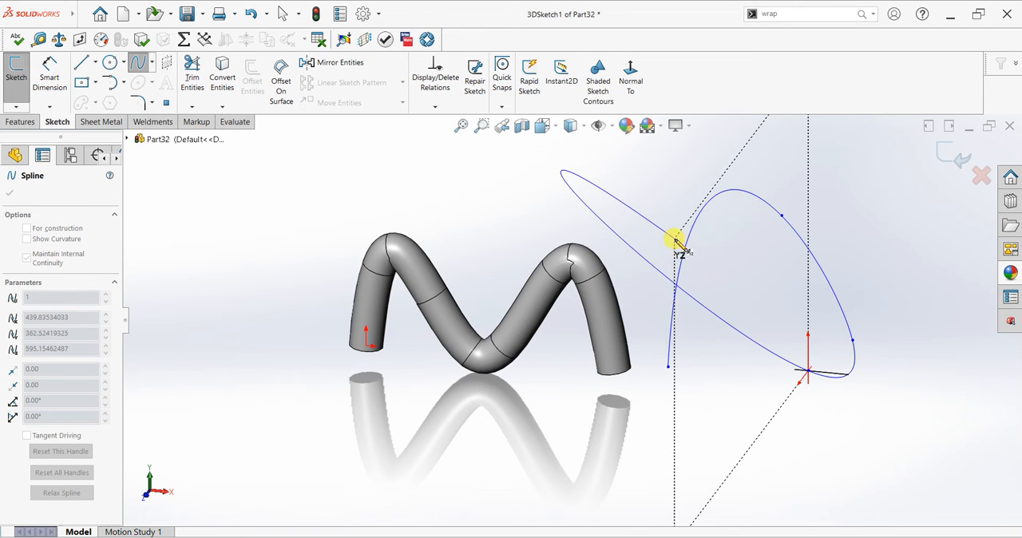
key("Tab")
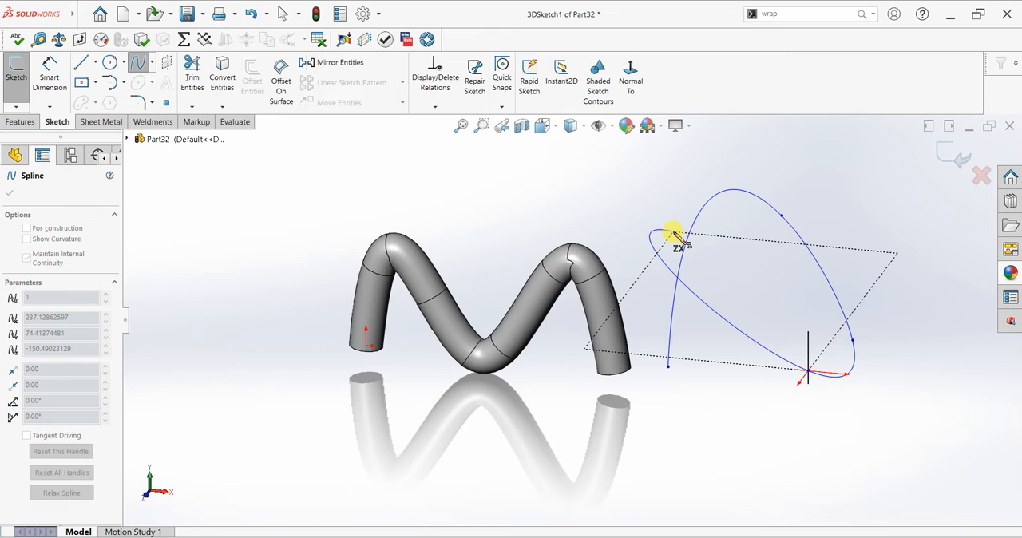
double_click(674, 233)
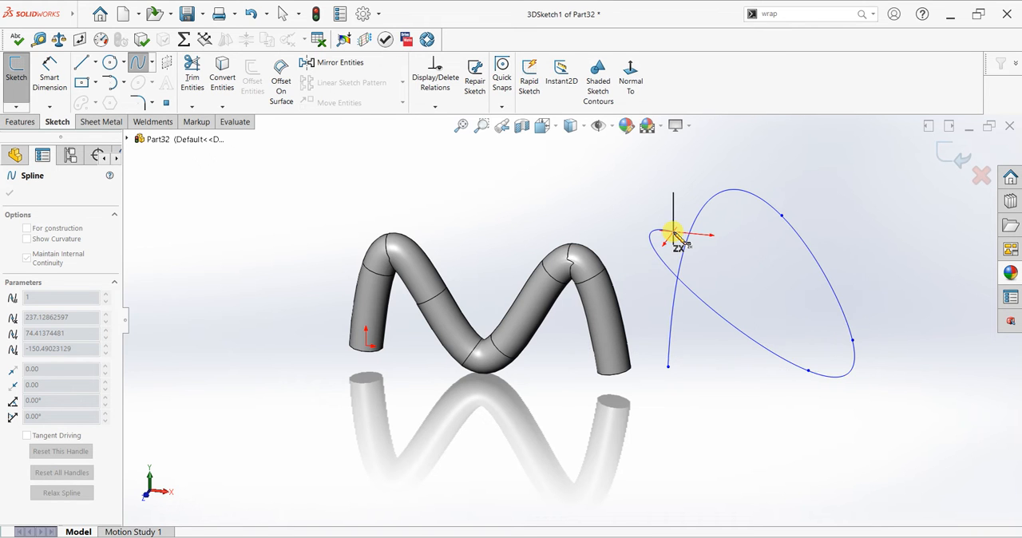
right_click(679, 200)
left_click(703, 208)
middle_click_drag(713, 229, 759, 256)
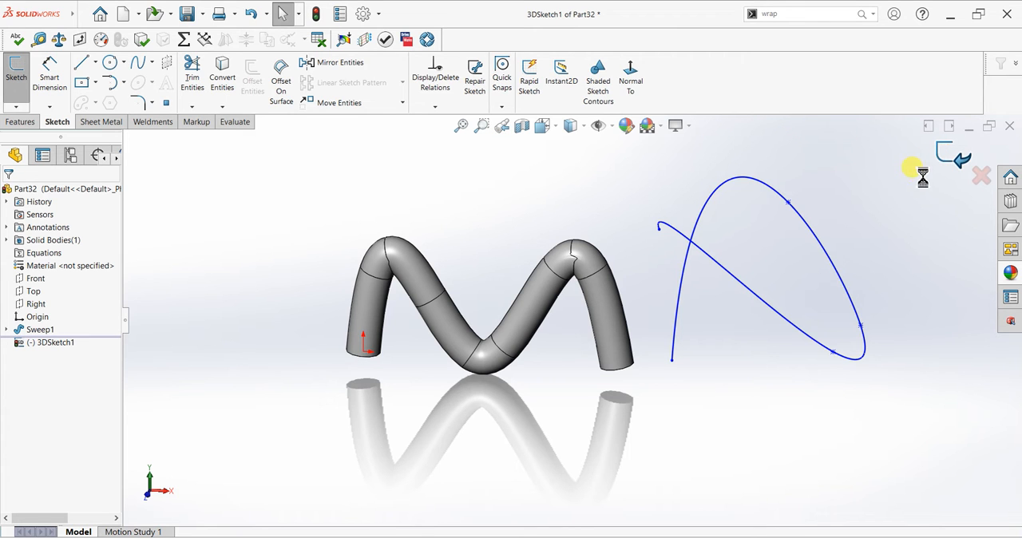
middle_click_drag(897, 228, 892, 250)
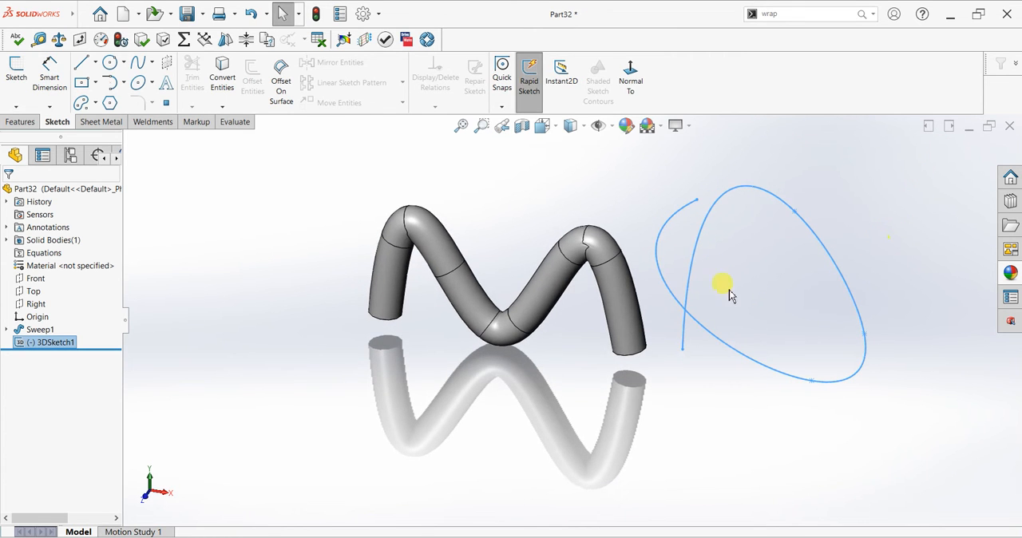
Create a reference plane perpendicular to the 3D spline and coincident with its lower start point
left_click(10, 124)
left_click(513, 106)
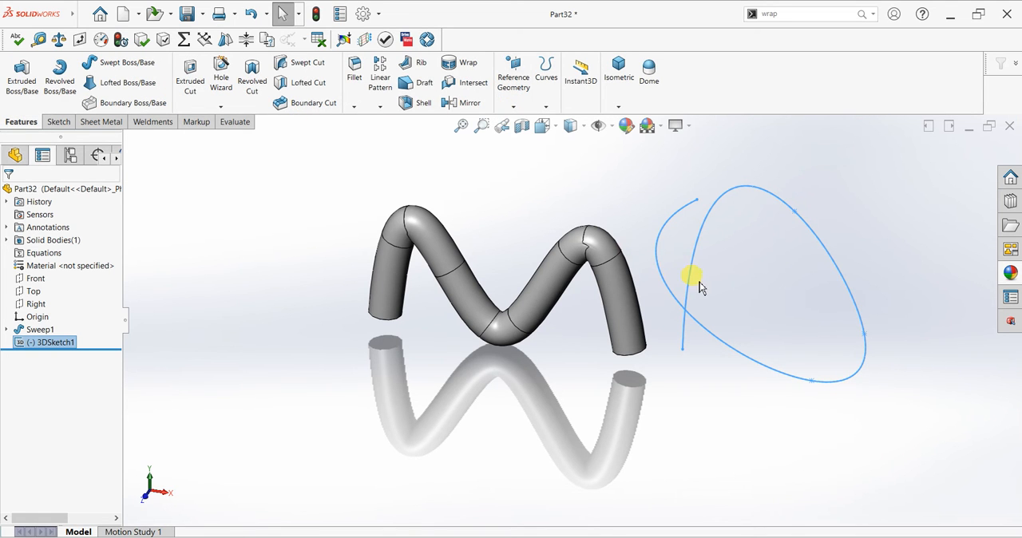
left_click(721, 333)
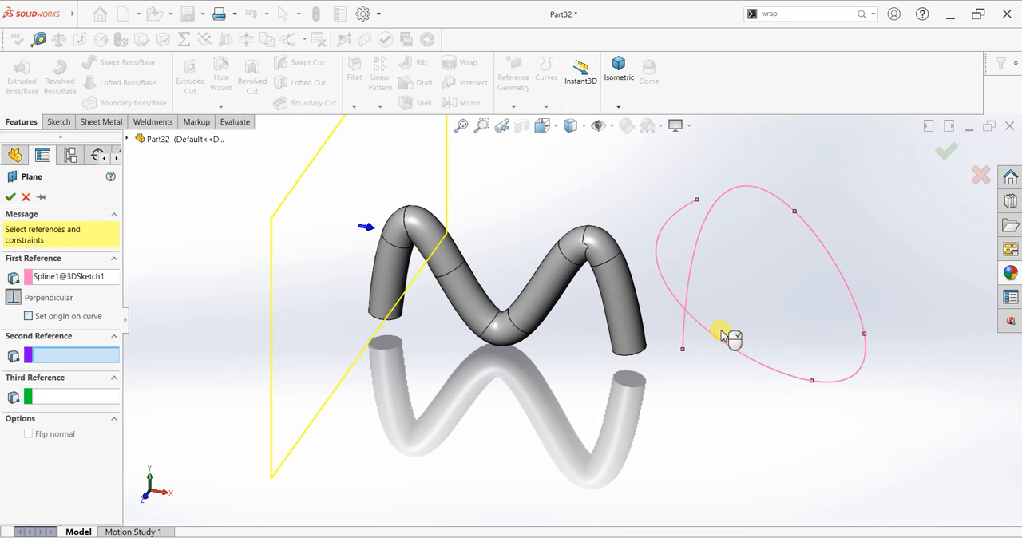
left_click(682, 350)
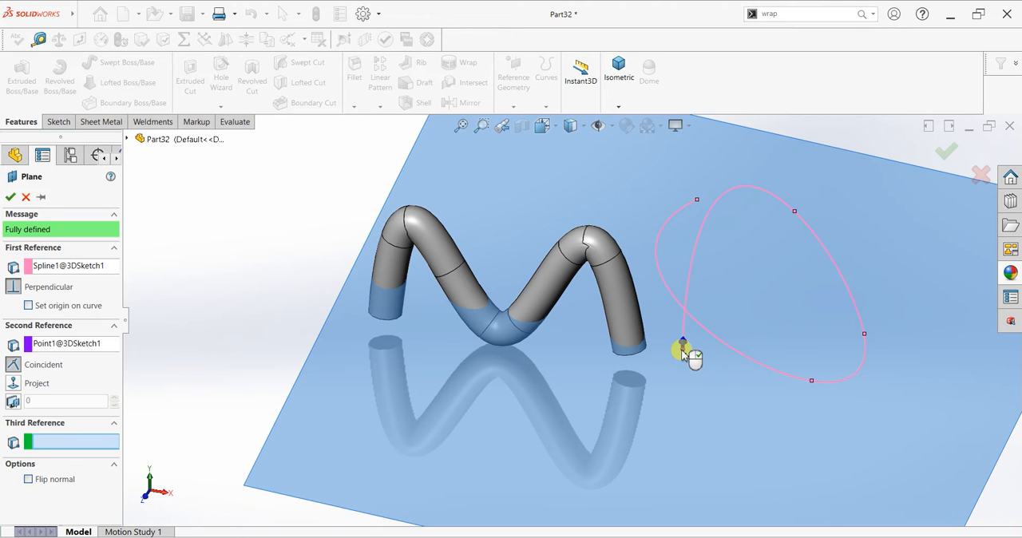
left_click(10, 197)
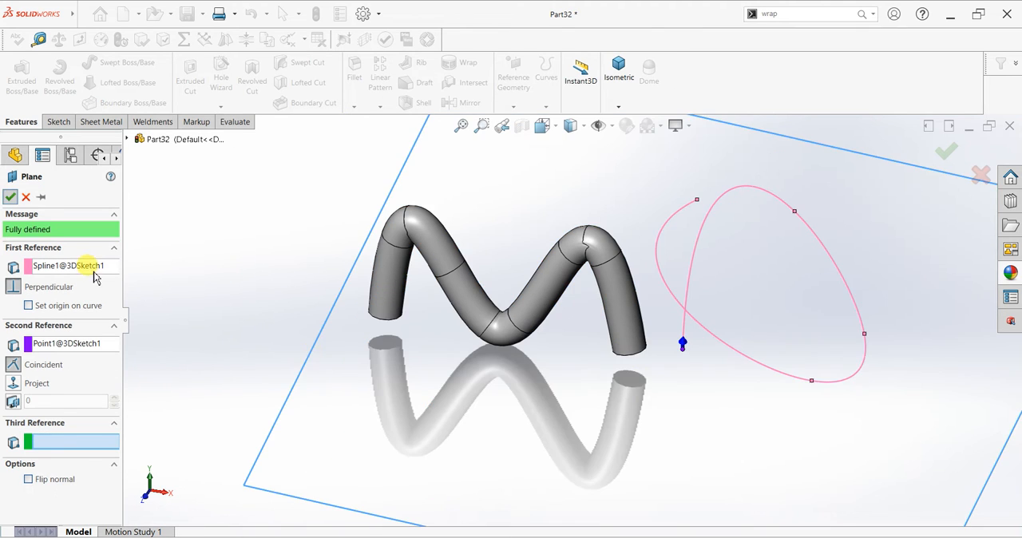
Sketch a three-sided inscribed-circle polygon on the new reference plane, centred on the 3D spline's lower start point
left_click(57, 121)
left_click(16, 75)
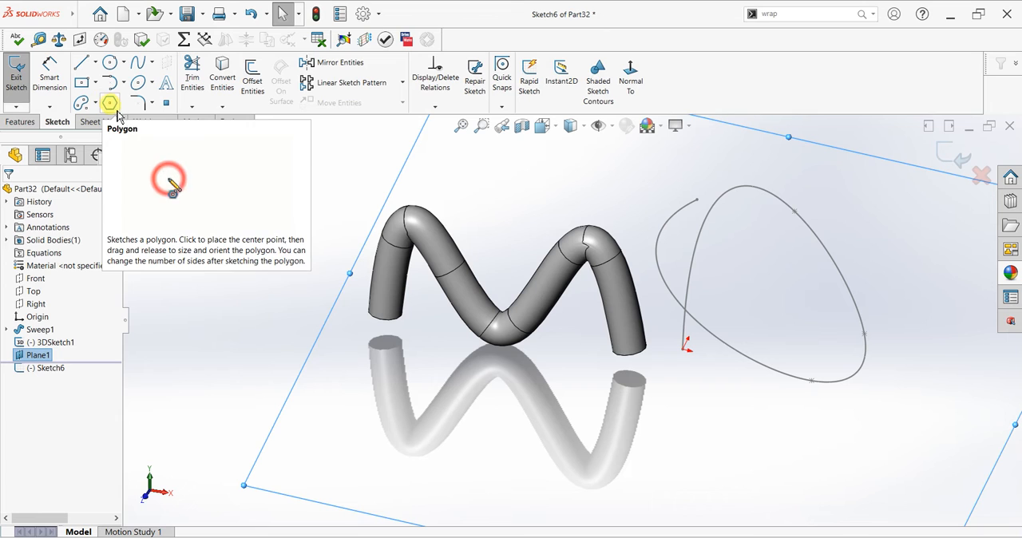
left_click(109, 105)
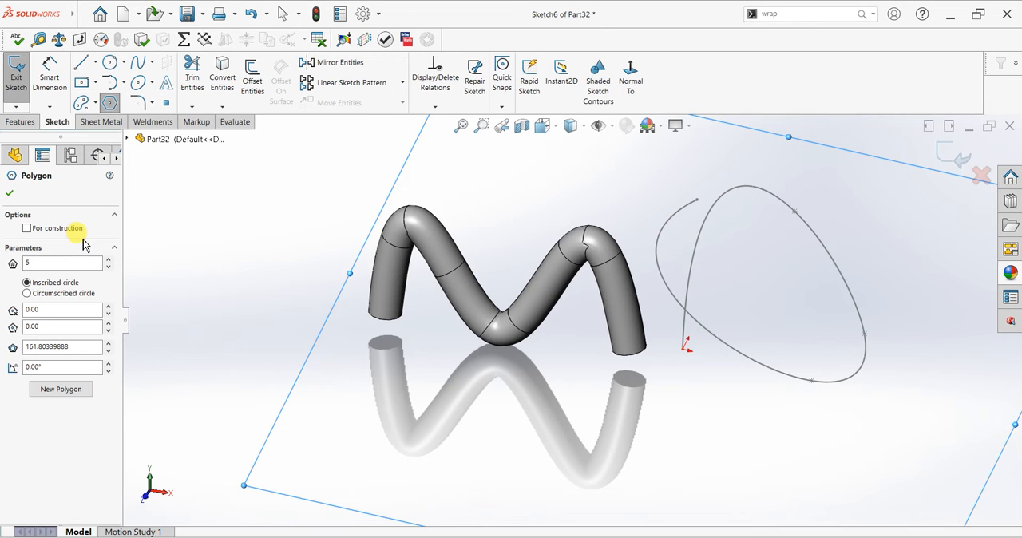
double_click(73, 264)
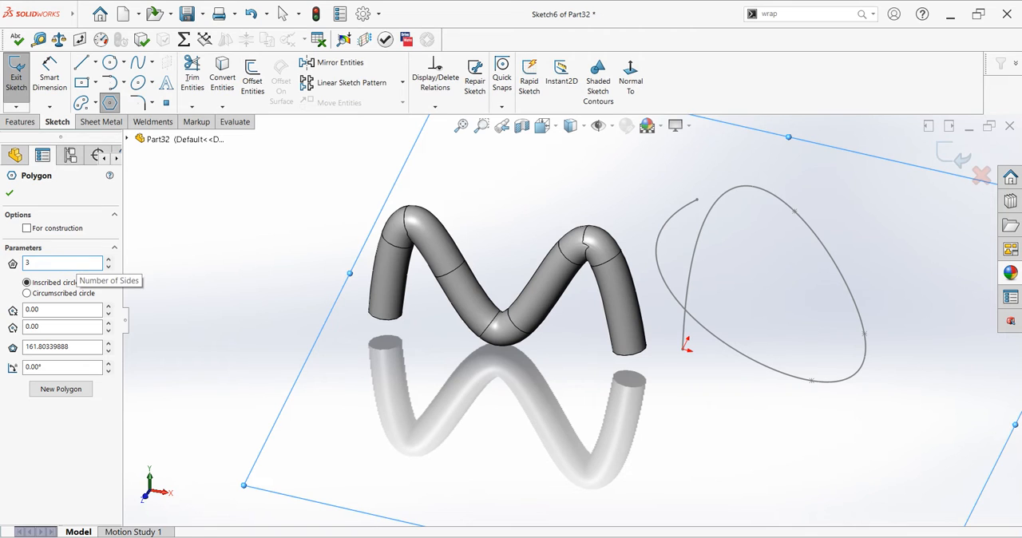
left_click(10, 193)
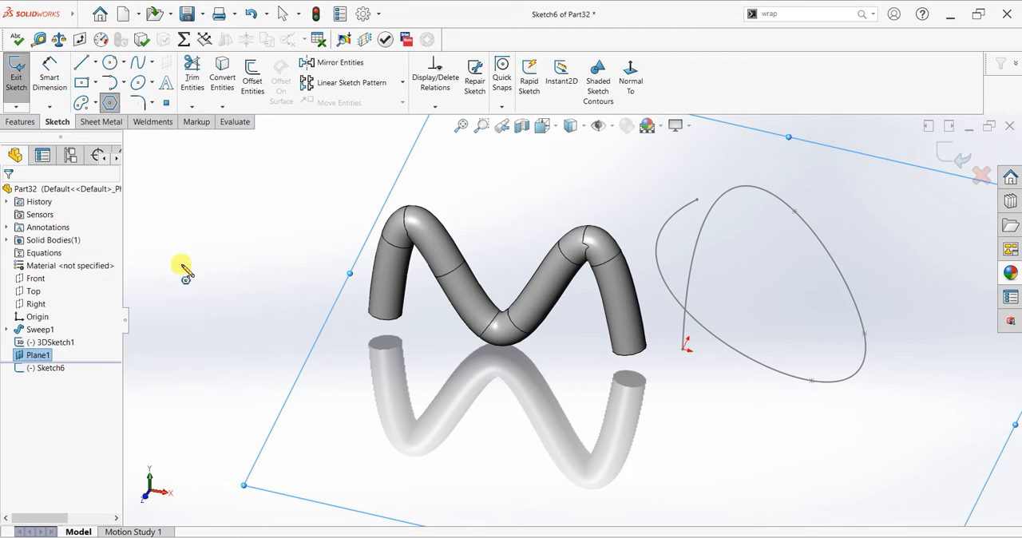
left_click(682, 349)
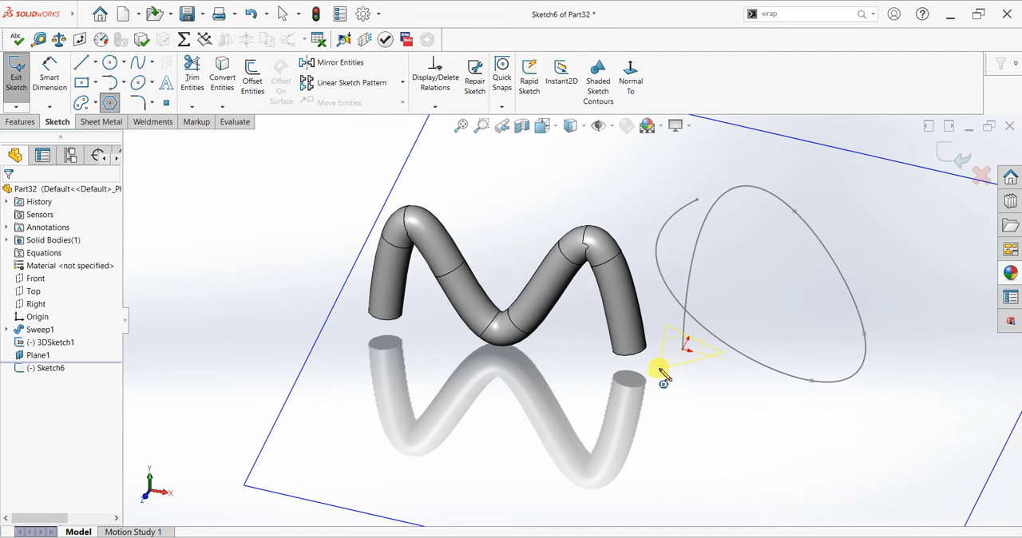
left_click(659, 369)
right_click(622, 185)
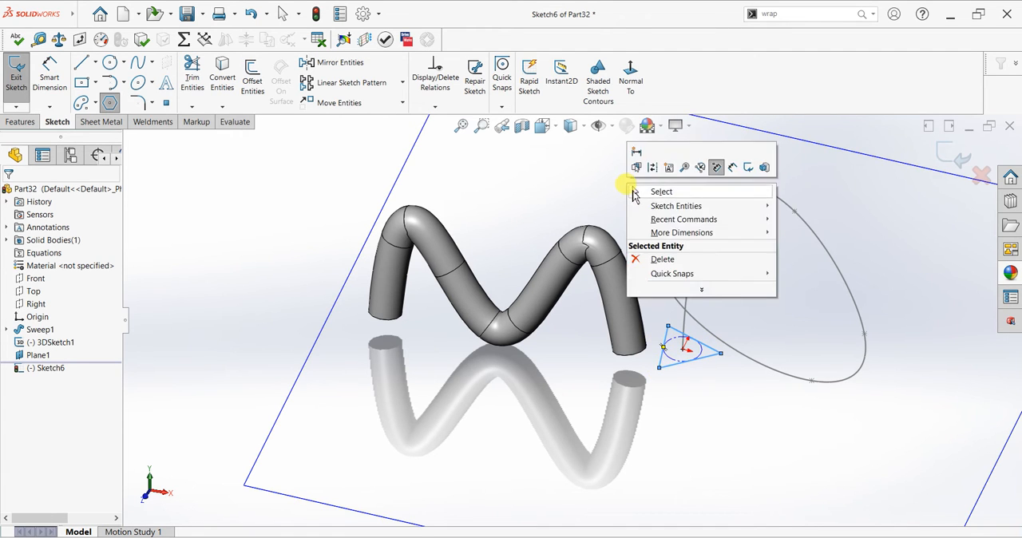
left_click(658, 191)
mouse_move(736, 260)
middle_mouse_down()
mouse_move(711, 312)
mouse_move(735, 258)
mouse_move(740, 269)
middle_mouse_up()
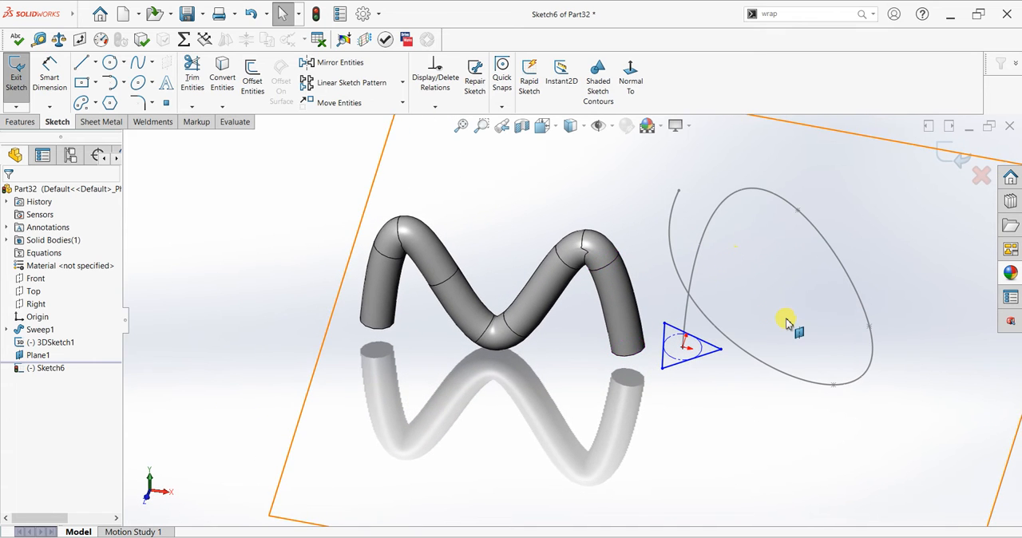
Try to create a swept boss with the large triangle as sketch profile and the 3D spline as path
left_click(33, 123)
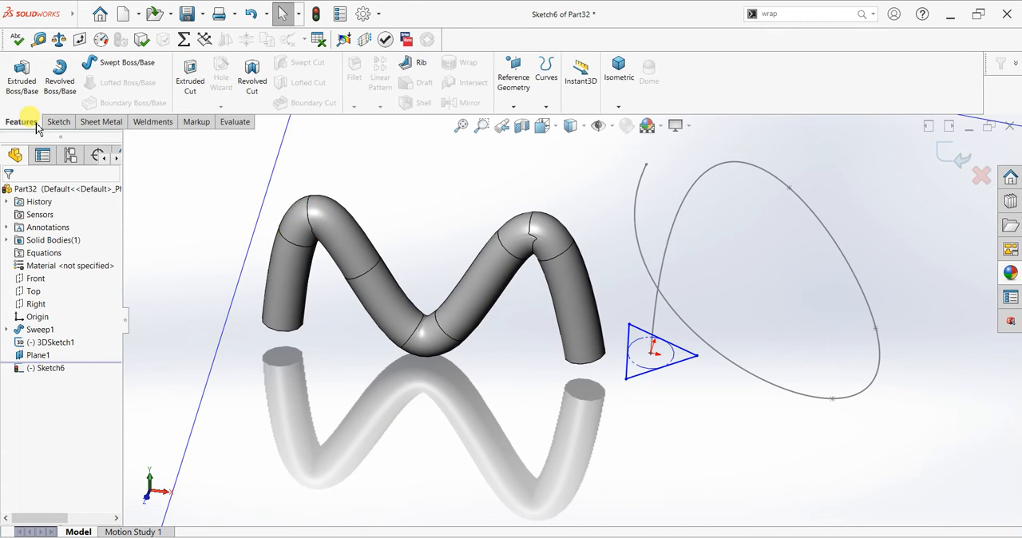
left_click(119, 63)
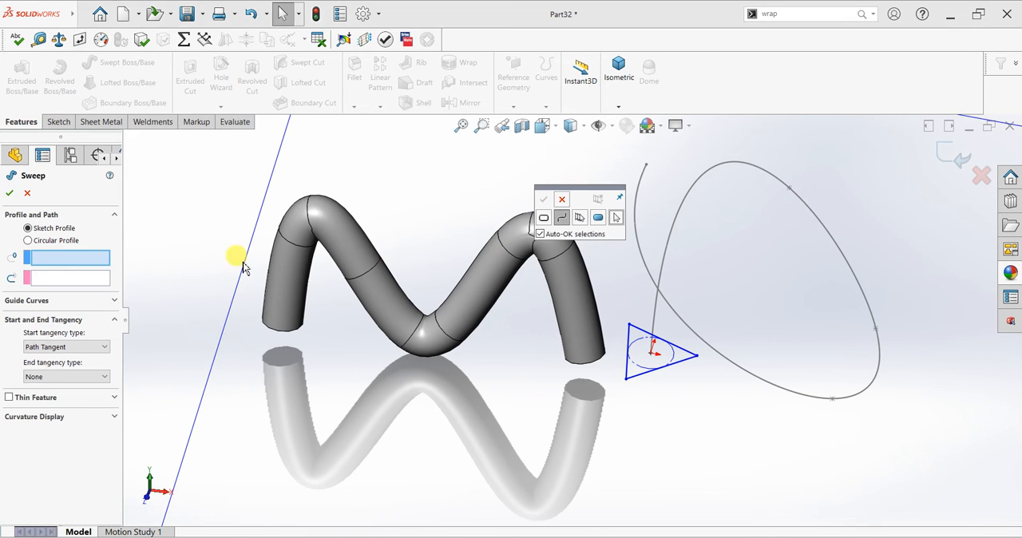
left_click(562, 198)
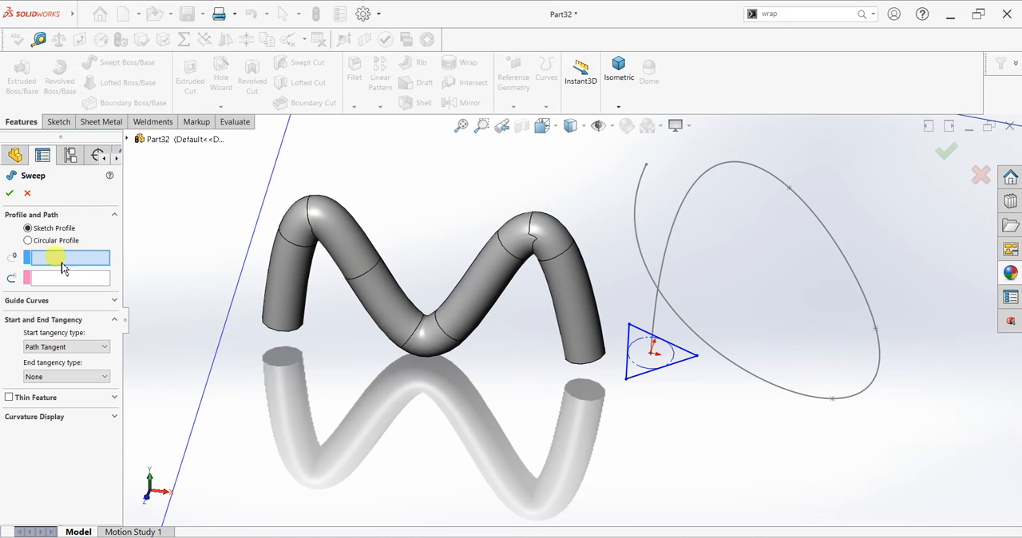
left_click(662, 367)
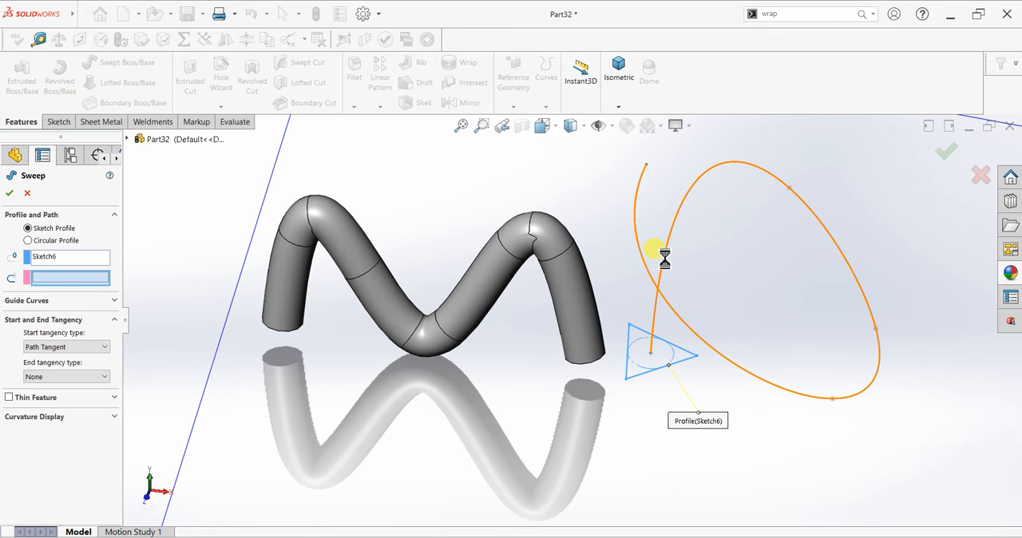
left_click(664, 257)
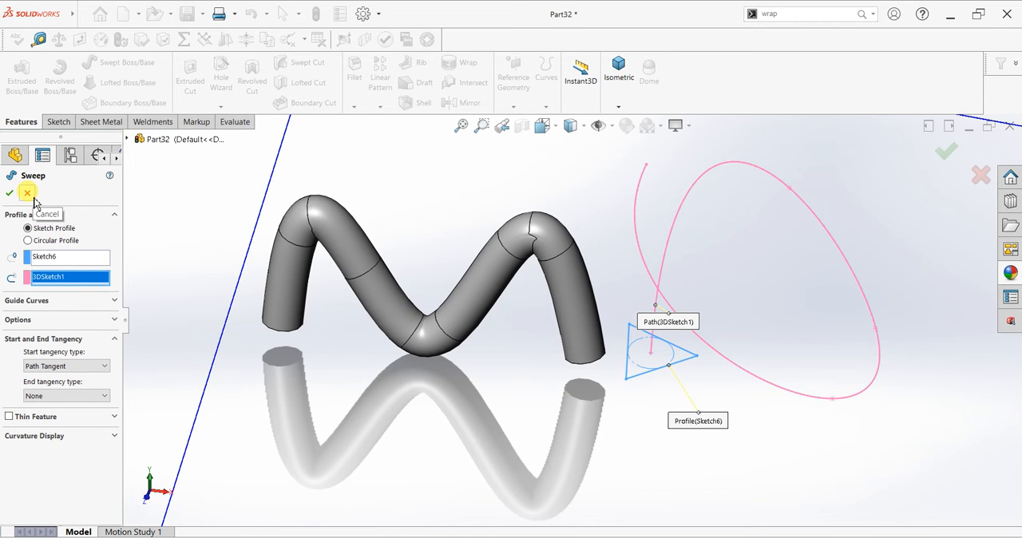
left_click(683, 509)
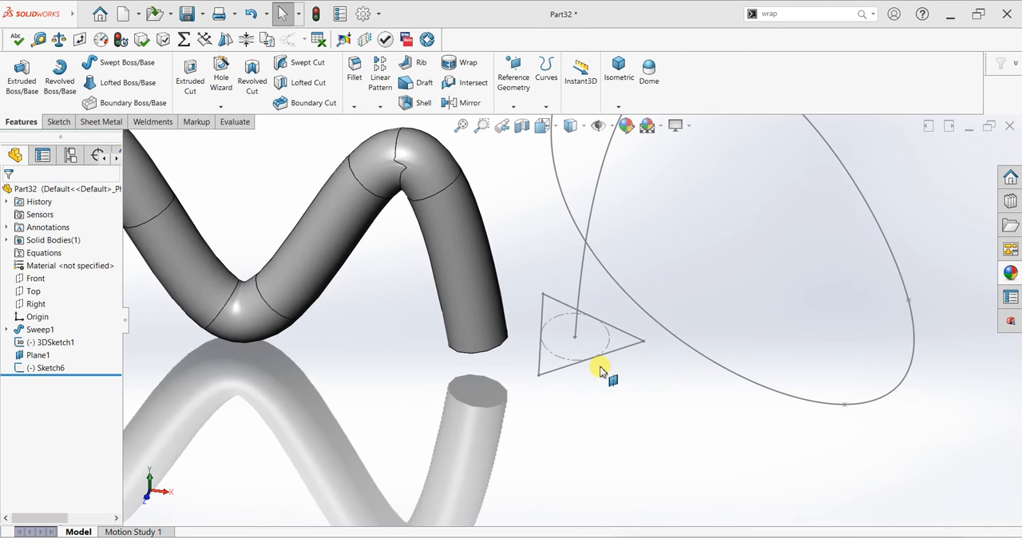
Edit the triangle sketch and dimension one side of the triangle to 30 mm
left_click(72, 364)
left_click(84, 336)
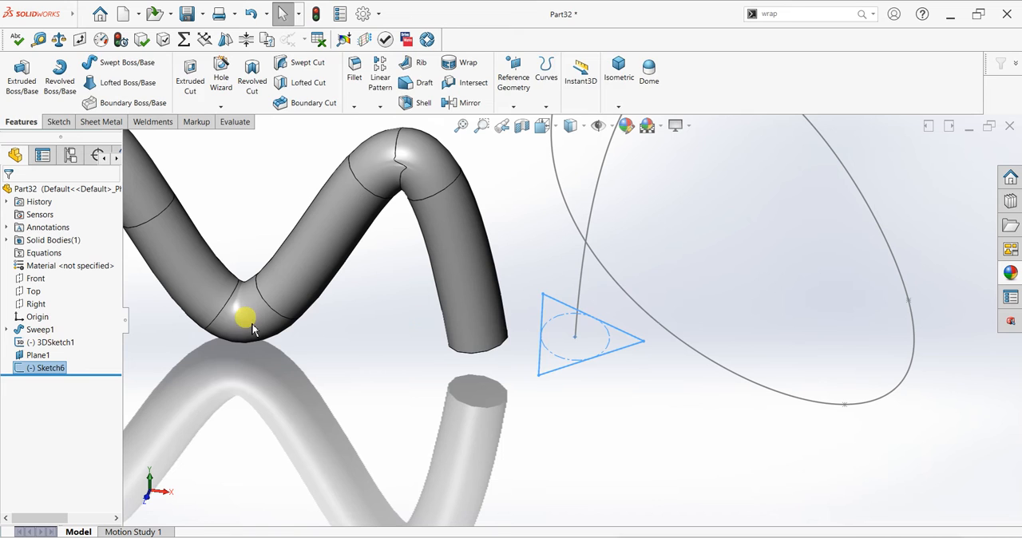
left_click(609, 372)
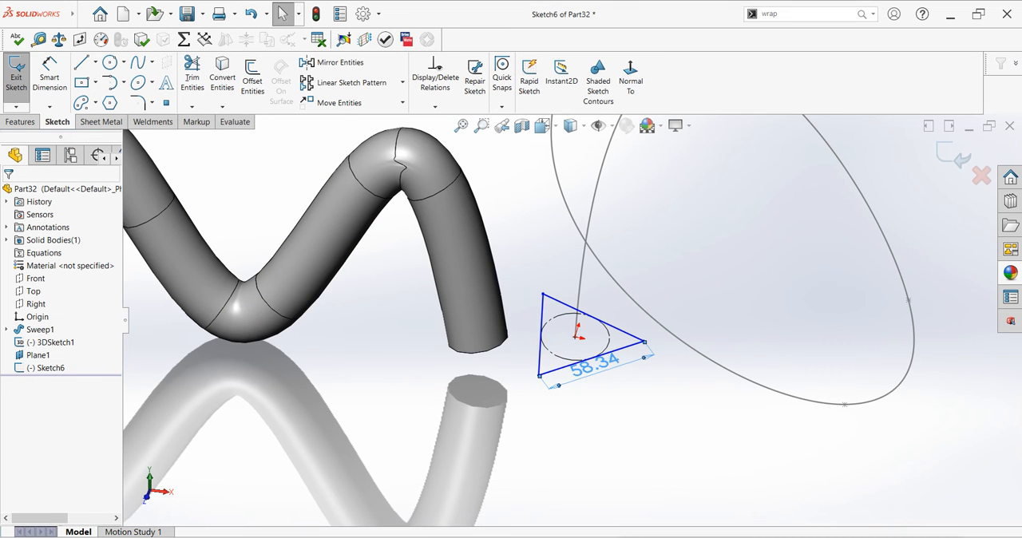
double_click(595, 366)
type("60")
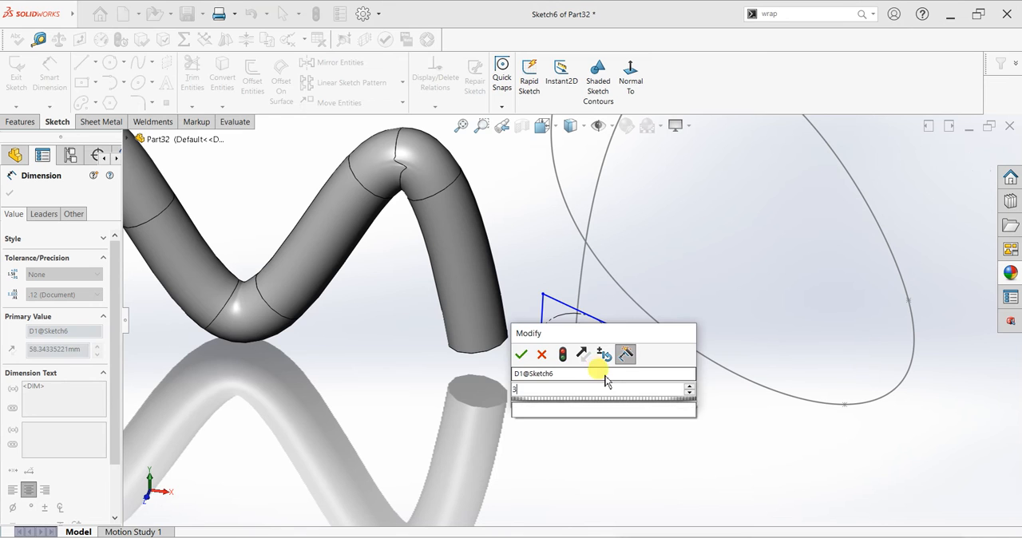
key("Return")
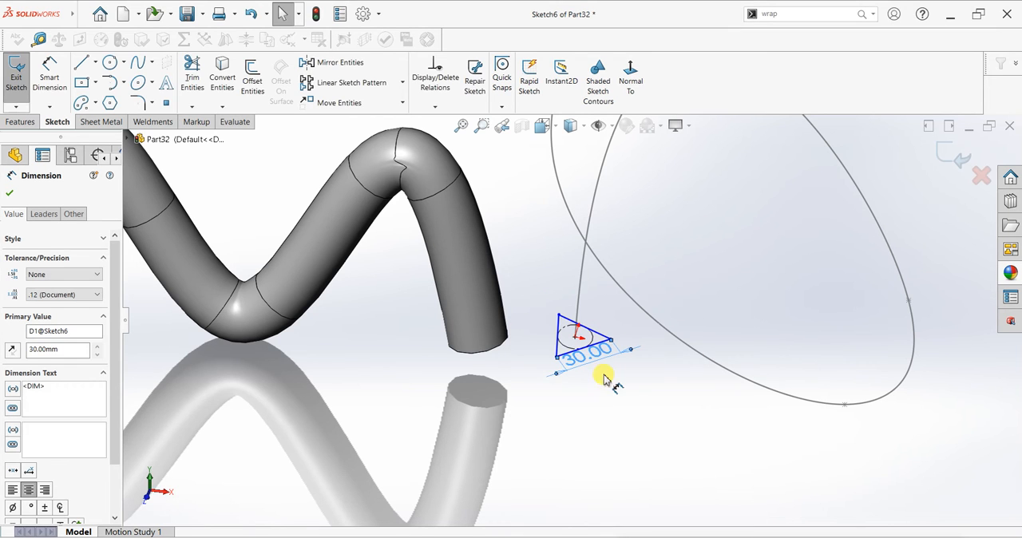
left_click(10, 193)
Create a swept boss using the 30 mm triangle as sketch profile and the 3D spline as path
left_click(21, 121)
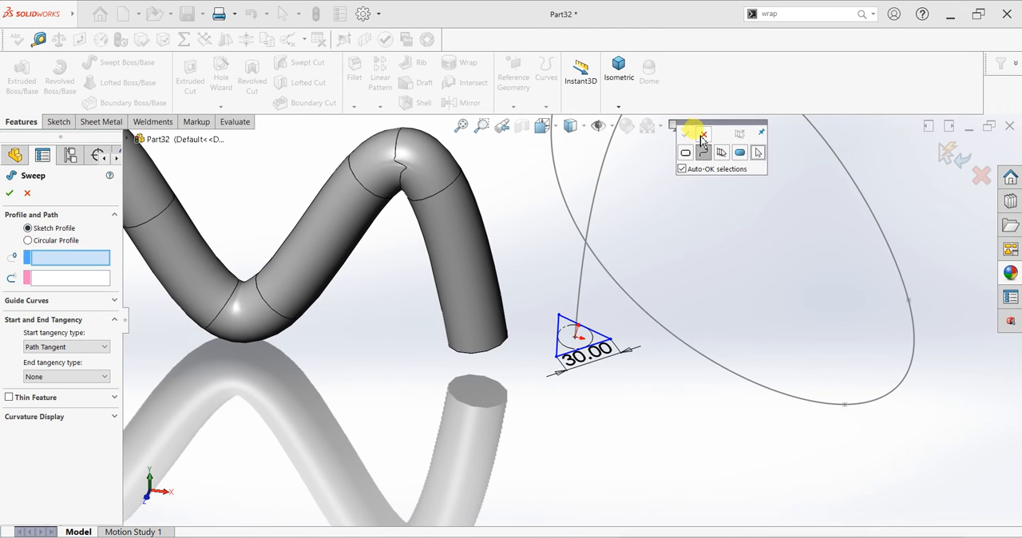
left_click(702, 135)
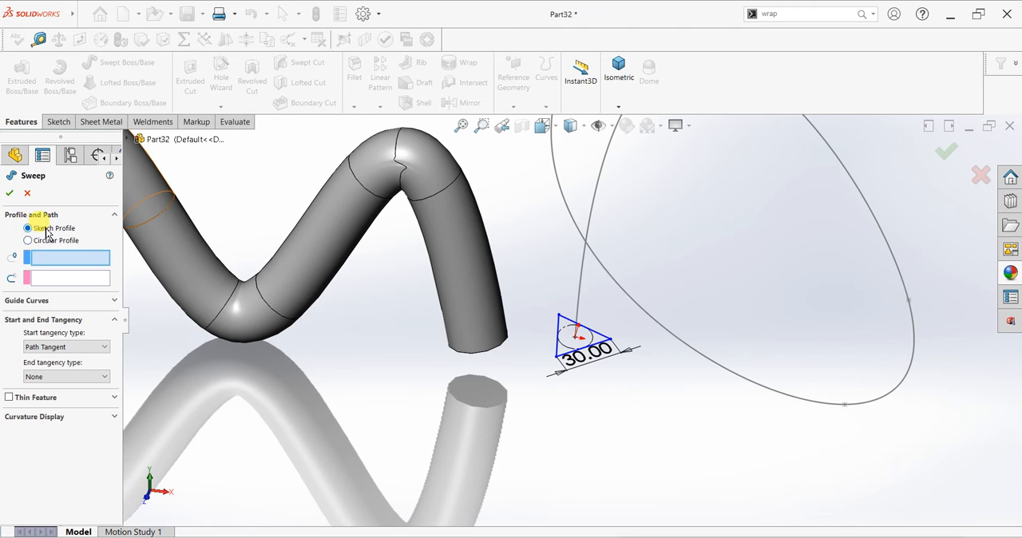
left_click(601, 335)
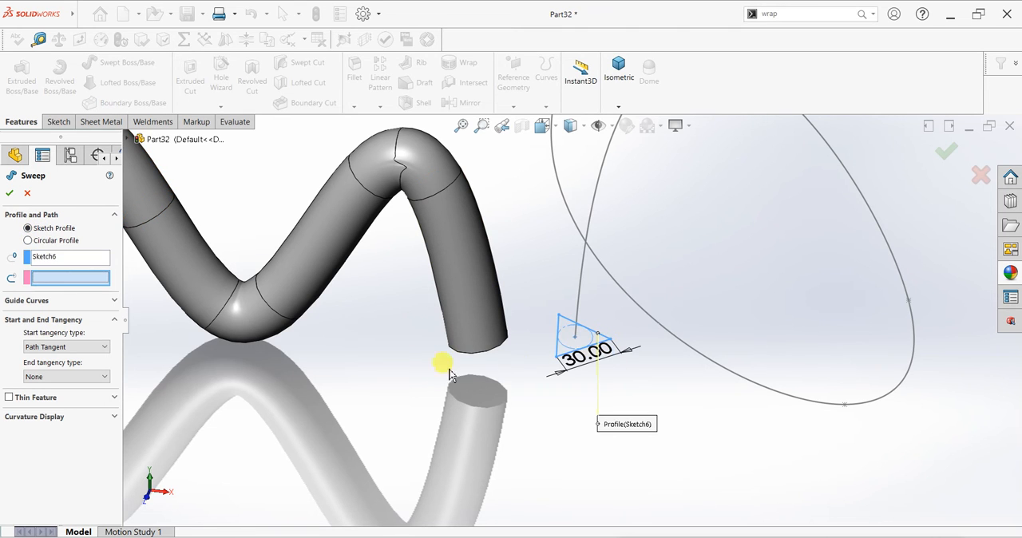
left_click(578, 290)
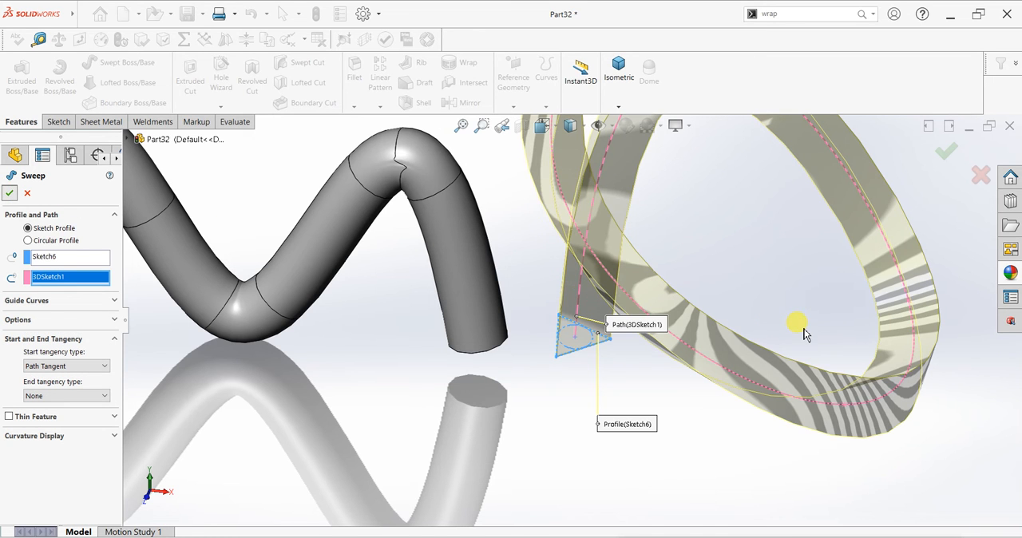
key("Return")
Hide the reference plane used for the triangular profile
scroll(777, 336, "up", 5)
middle_click_drag(744, 308, 775, 292)
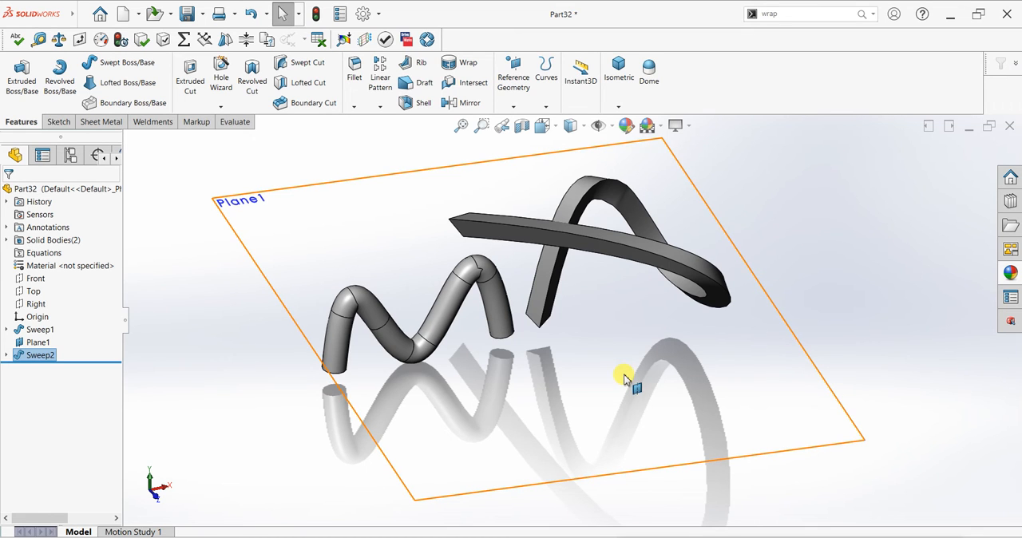
left_click(596, 387)
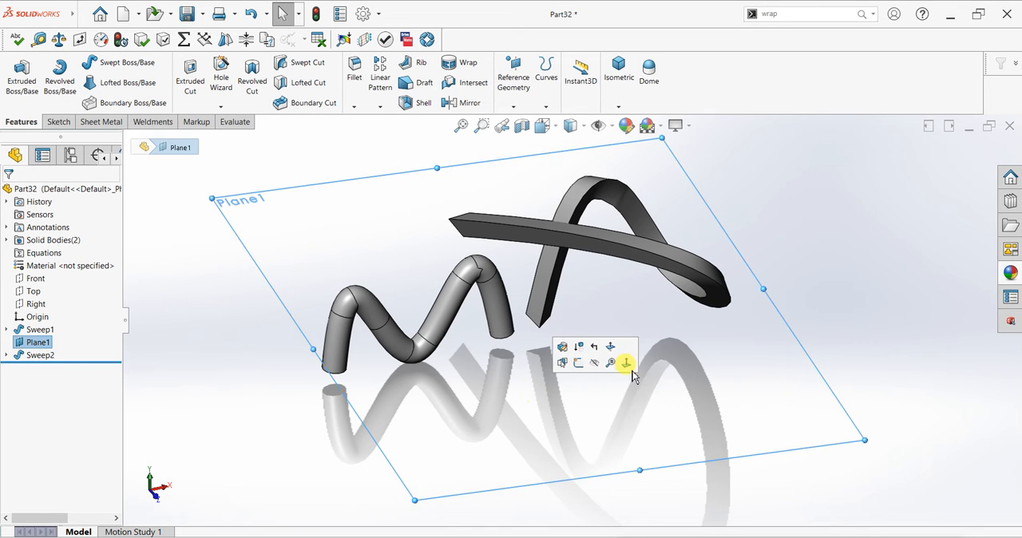
left_click(612, 354)
scroll(519, 389, "up", 2)
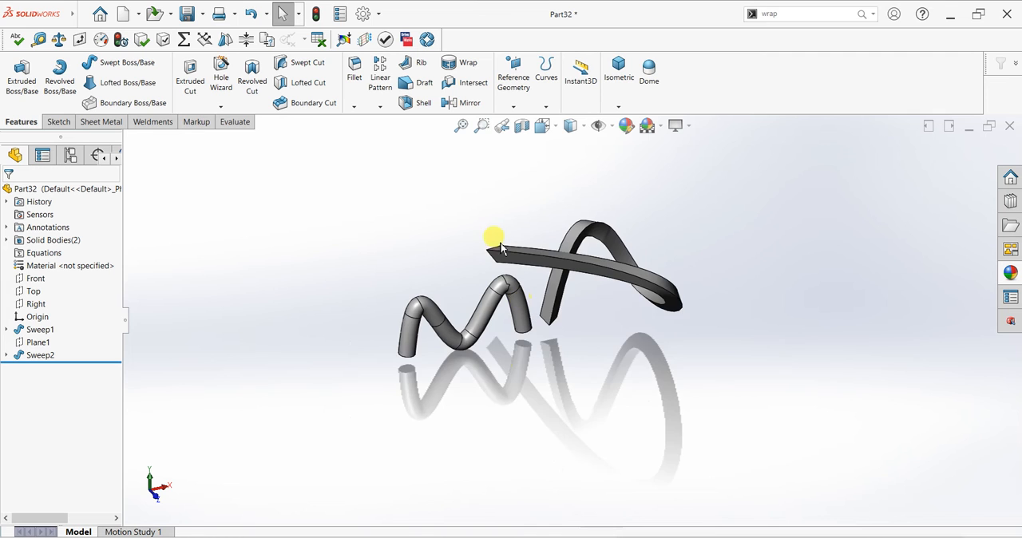
scroll(498, 241, "down", 2)
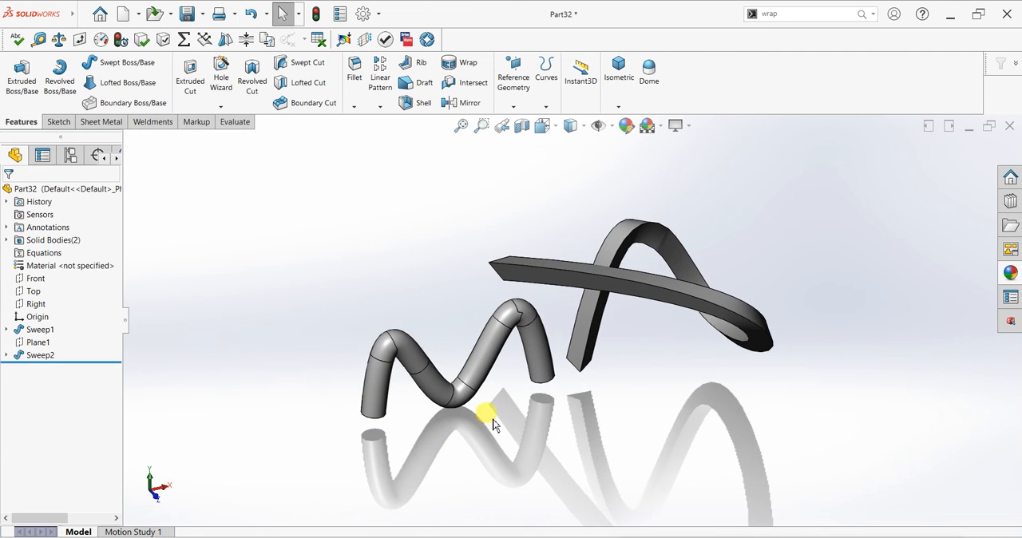
scroll(489, 422, "up", 2)
scroll(377, 429, "down", 1)
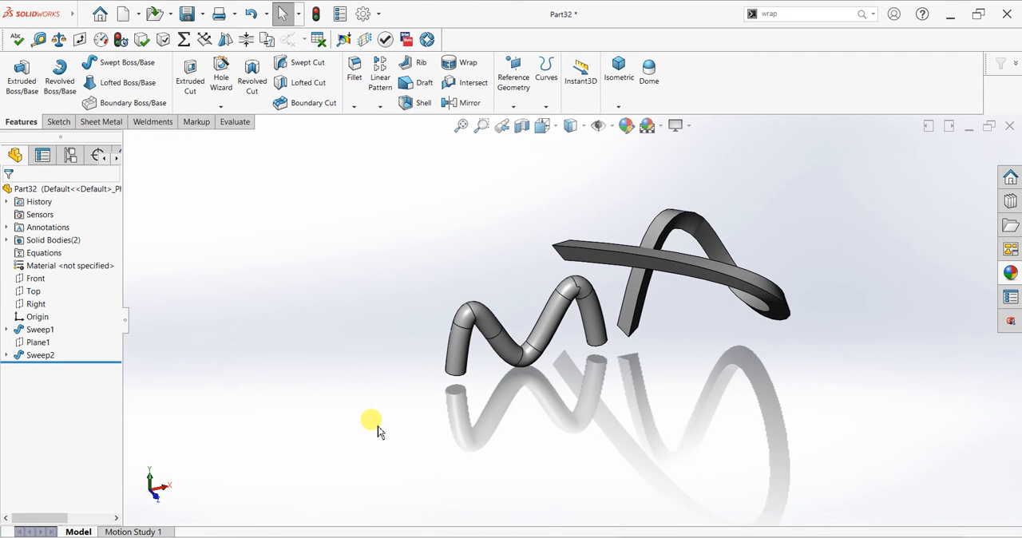
Start a sketch on the Front plane, viewed face-on, and draw a near-vertical line about 248 mm long beside the M-shaped tube
left_click(36, 279)
key("ctrl+8")
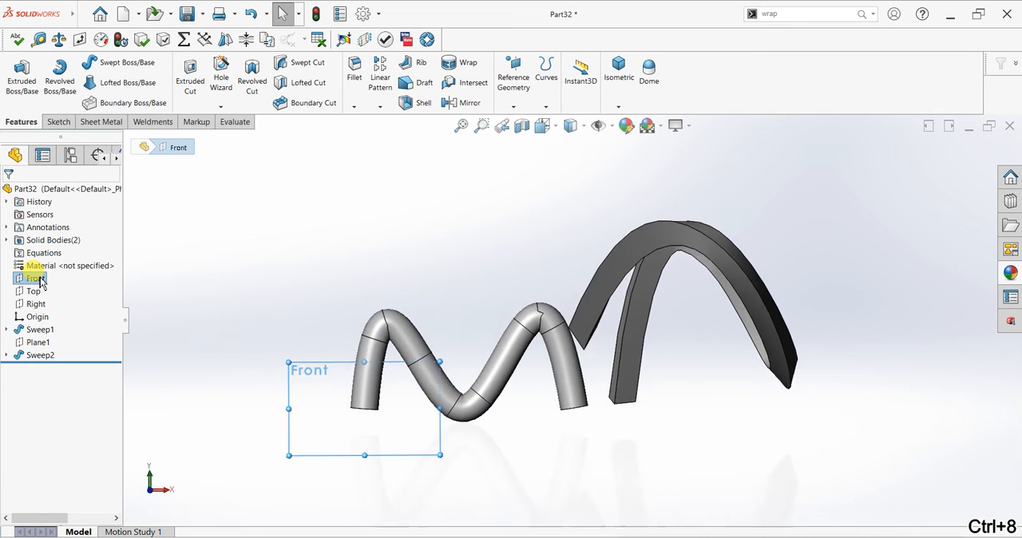
scroll(373, 362, "up", 2)
scroll(364, 383, "down", 1)
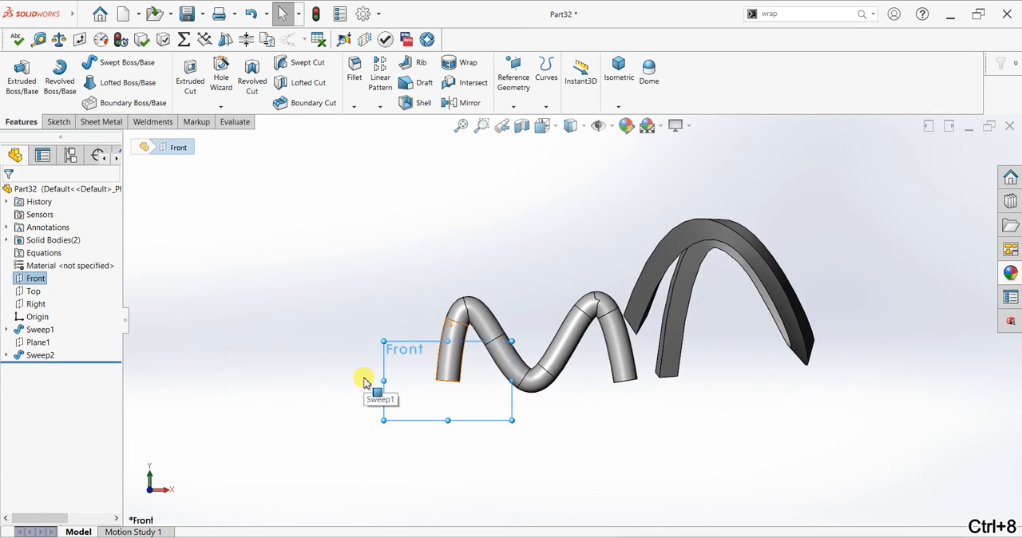
left_click(57, 121)
left_click(18, 76)
left_click(81, 63)
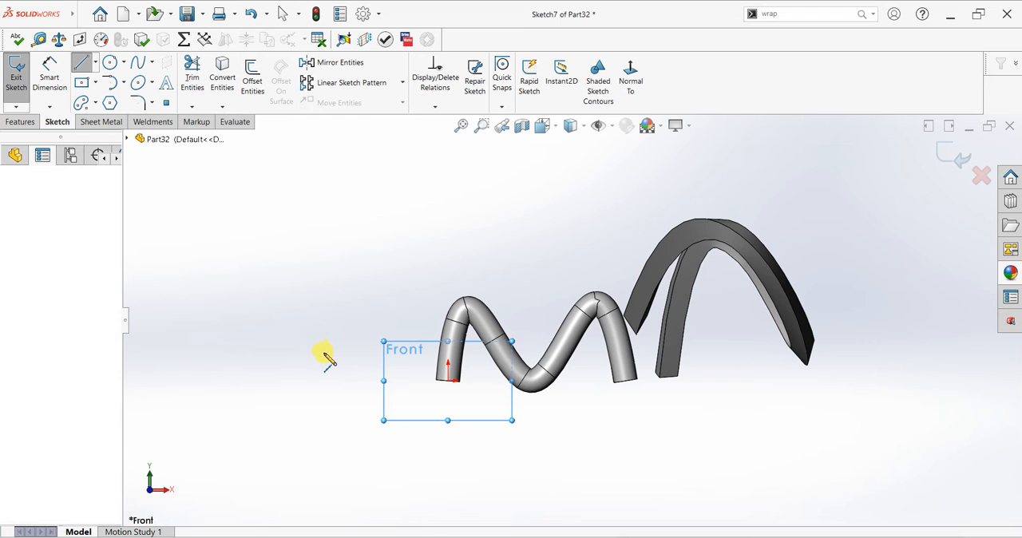
left_click(330, 181)
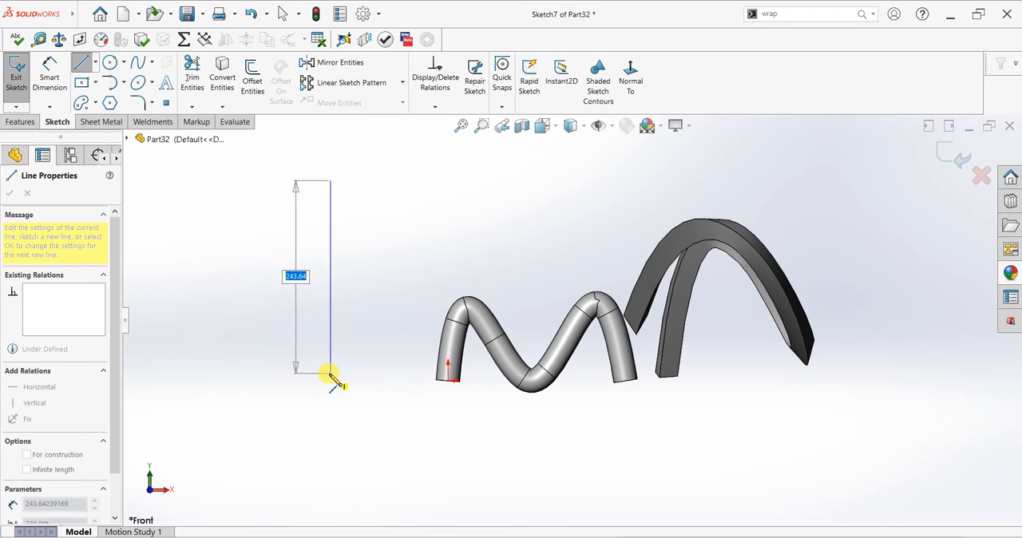
left_click(325, 375)
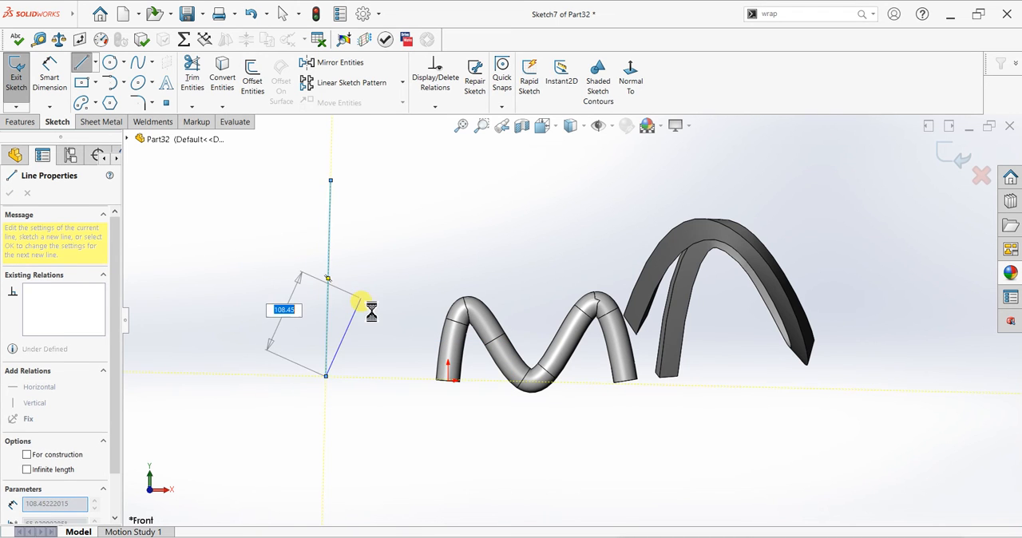
key("Escape")
key("Escape")
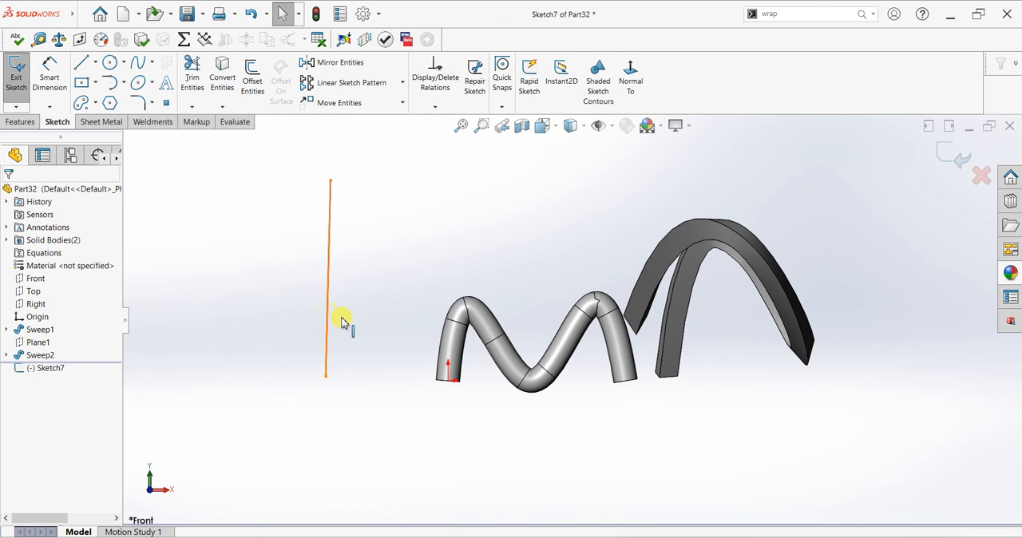
Add a vertical relation to the line and exit the sketch
left_click(342, 321)
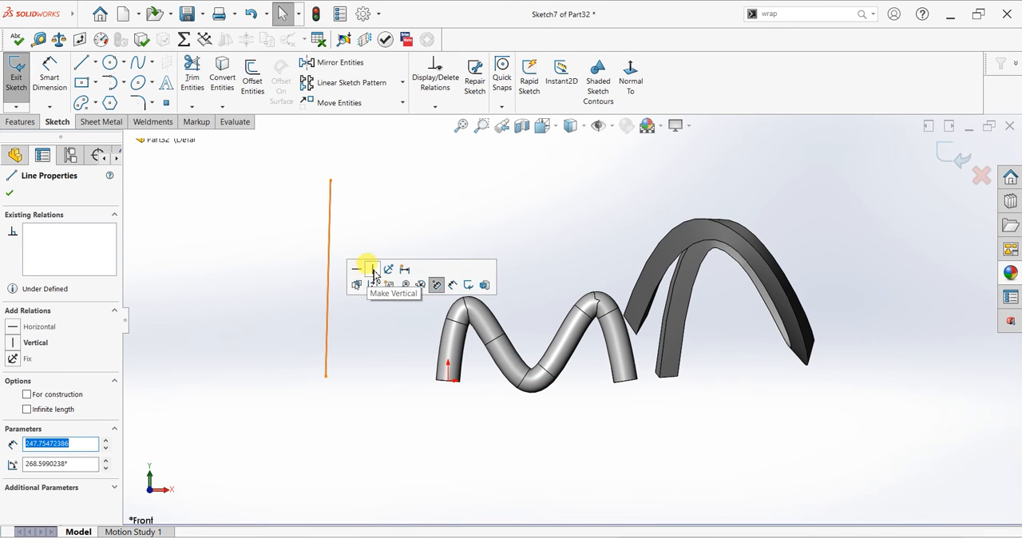
left_click(372, 271)
left_click(9, 194)
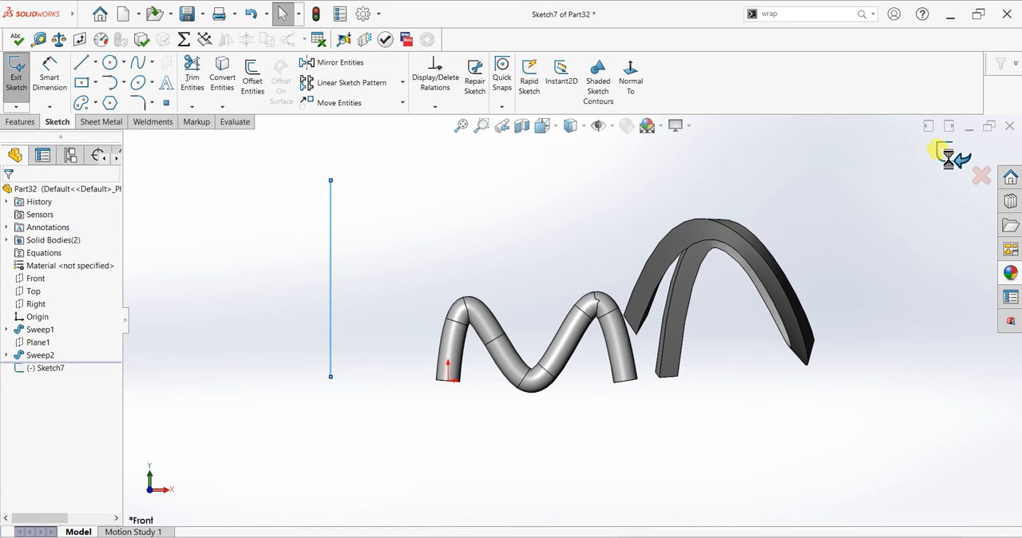
middle_click_drag(485, 223, 479, 257)
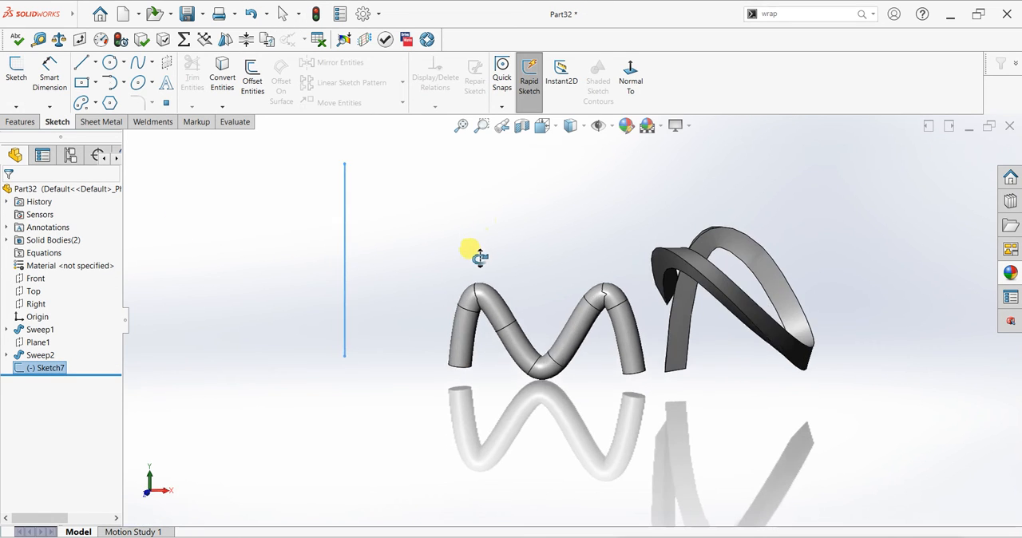
Create a reference plane perpendicular to the vertical line and coincident with its lower endpoint
left_click(19, 121)
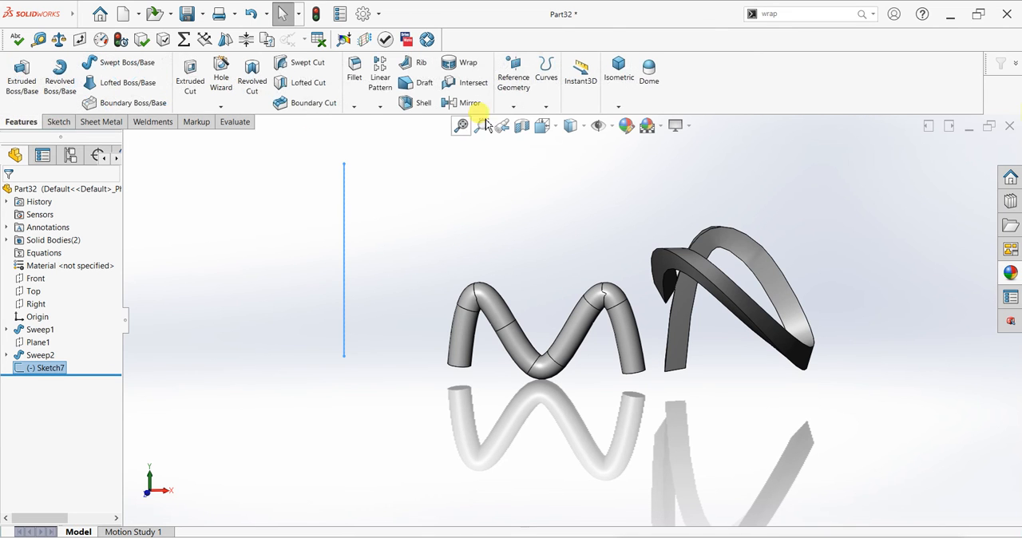
left_click(513, 80)
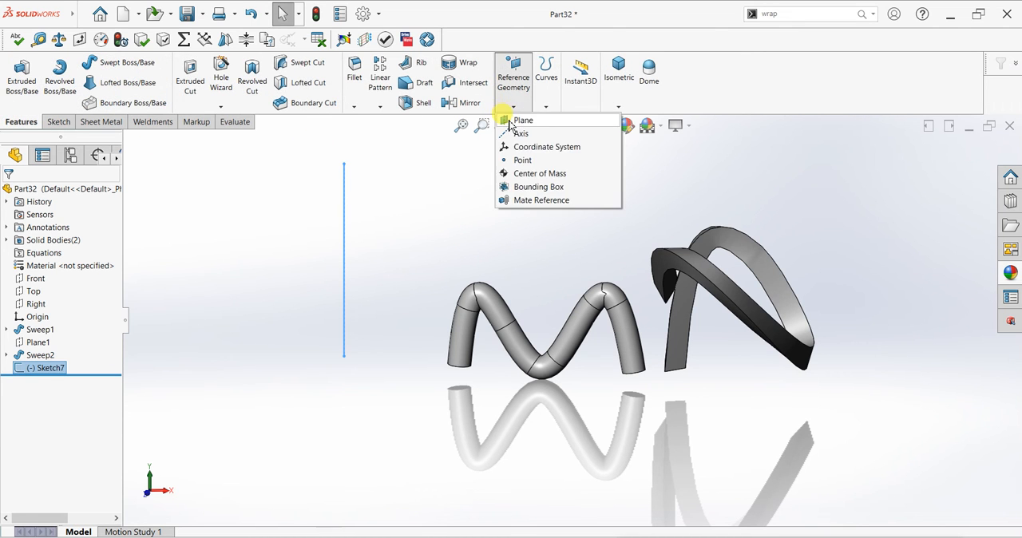
left_click(344, 300)
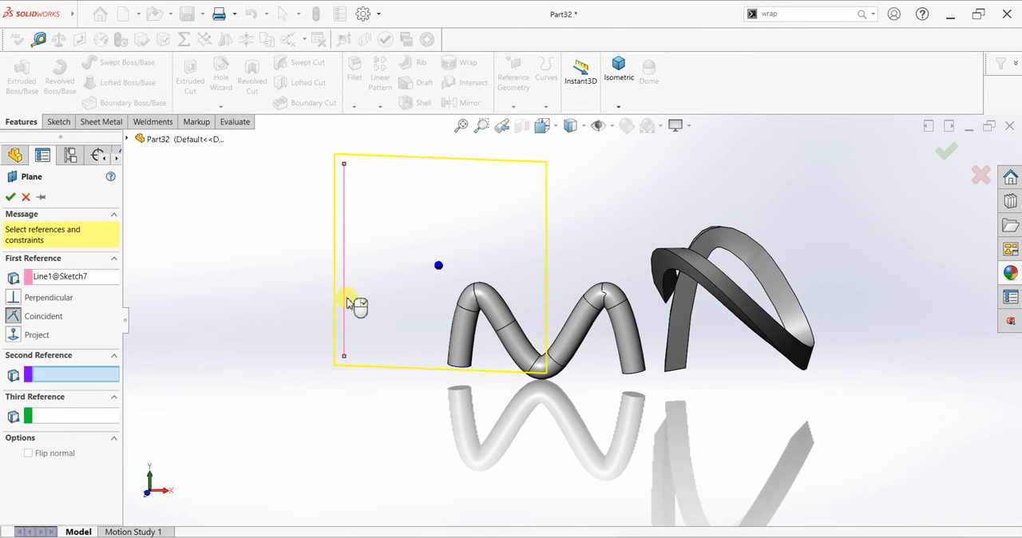
left_click(345, 359)
left_click(9, 197)
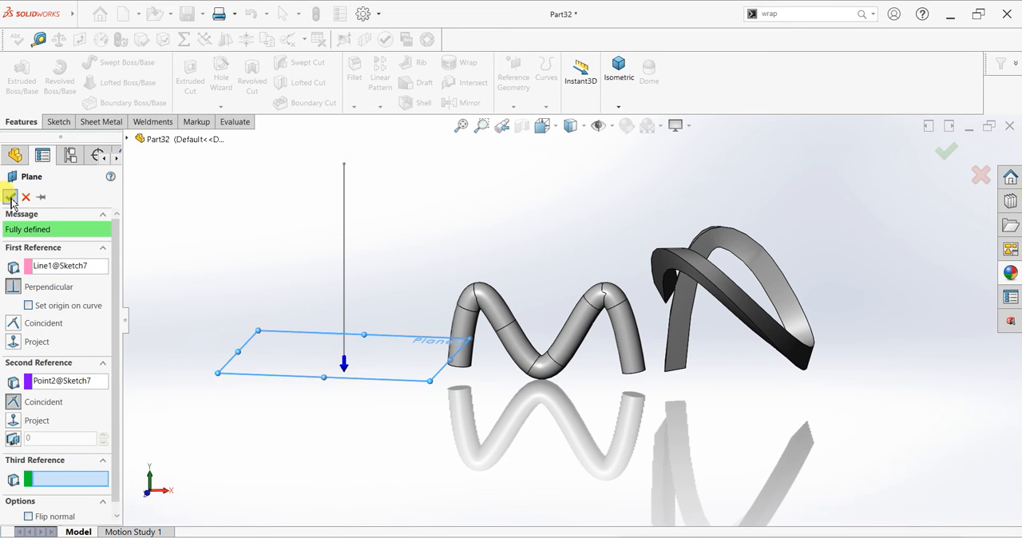
Sketch a six-sided polygon on the new plane, centred on the line's lower endpoint, with an inscribed circle about 82 mm in diameter
middle_click_drag(427, 338, 410, 383)
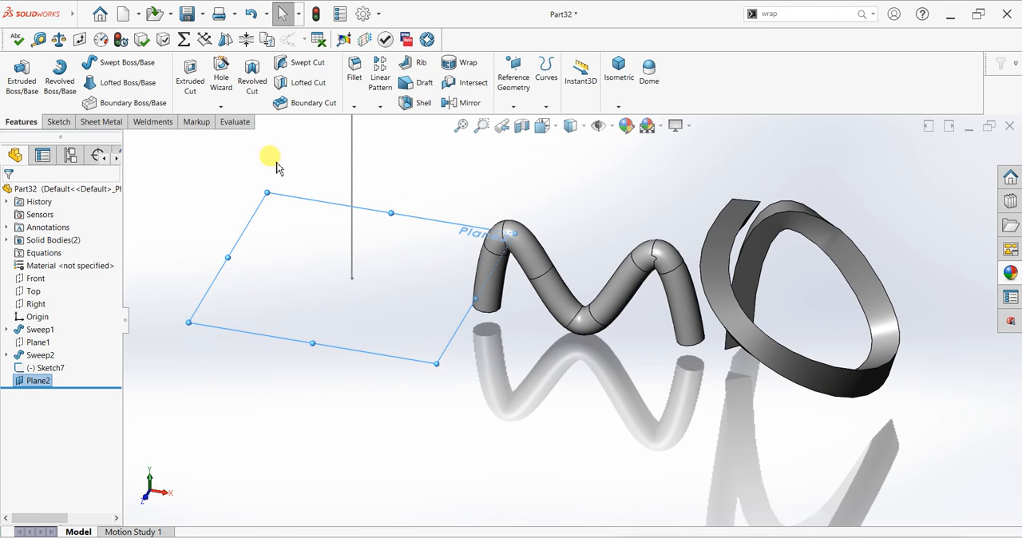
left_click(60, 122)
left_click(18, 79)
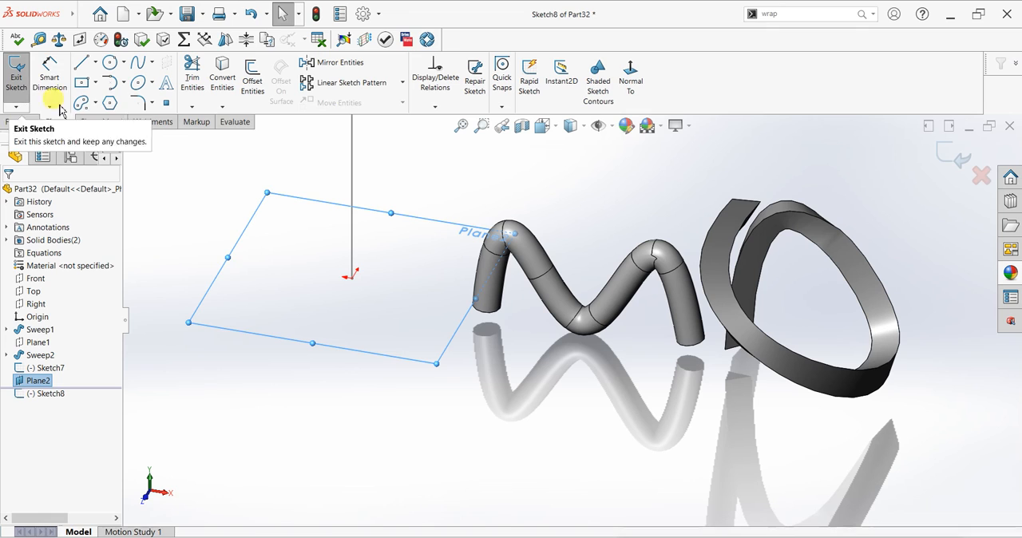
left_click(111, 113)
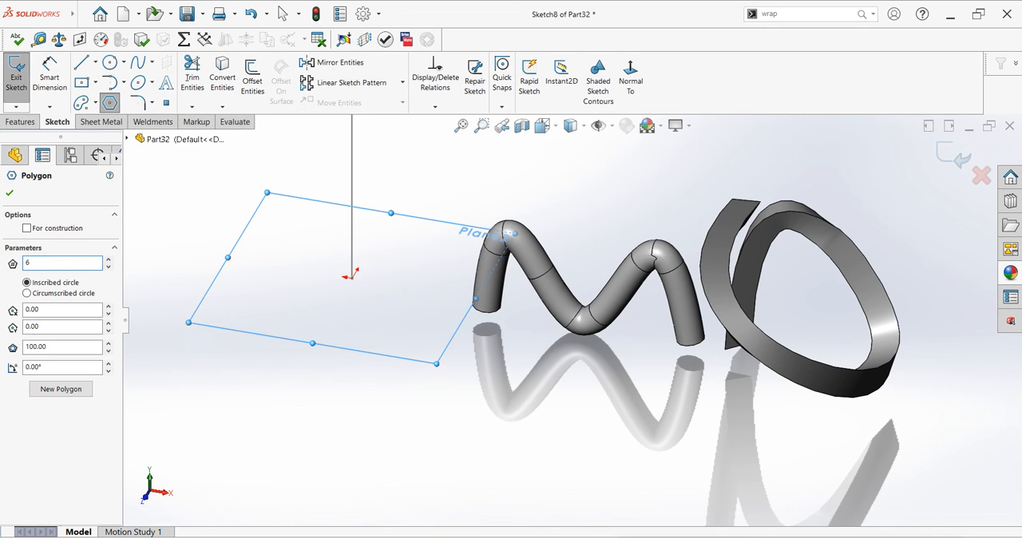
left_click(352, 276)
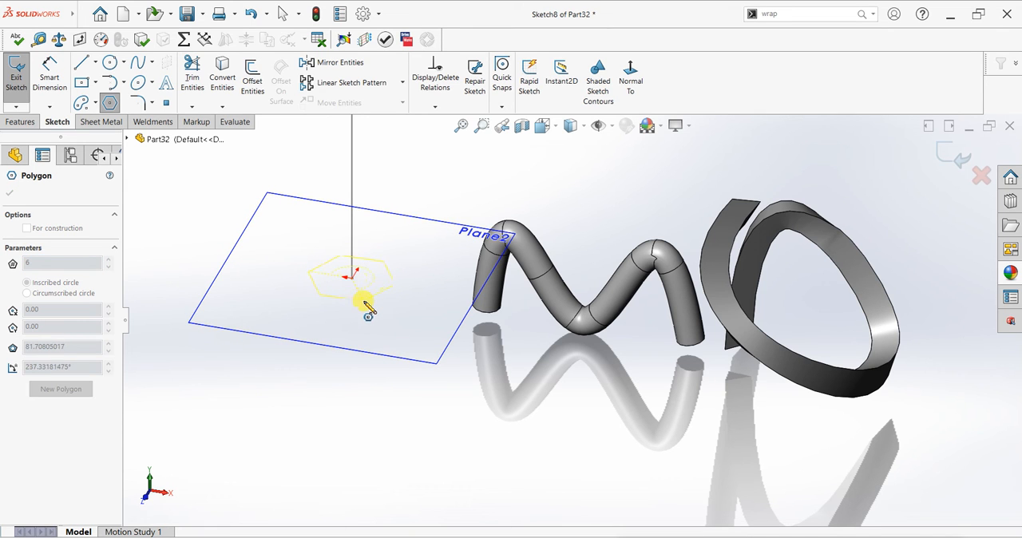
left_click(364, 303)
scroll(401, 234, "up", 3)
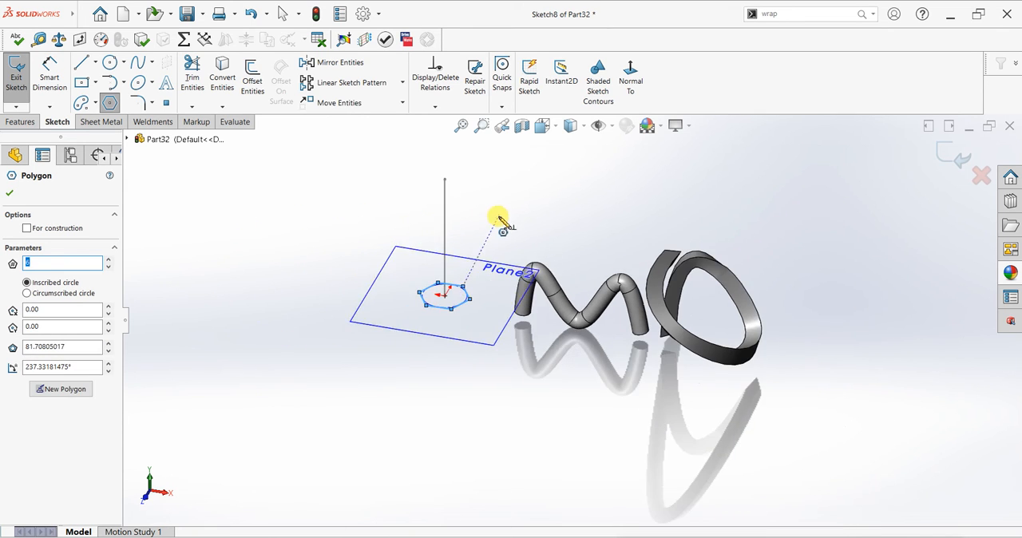
scroll(496, 218, "down", 2)
left_click(10, 193)
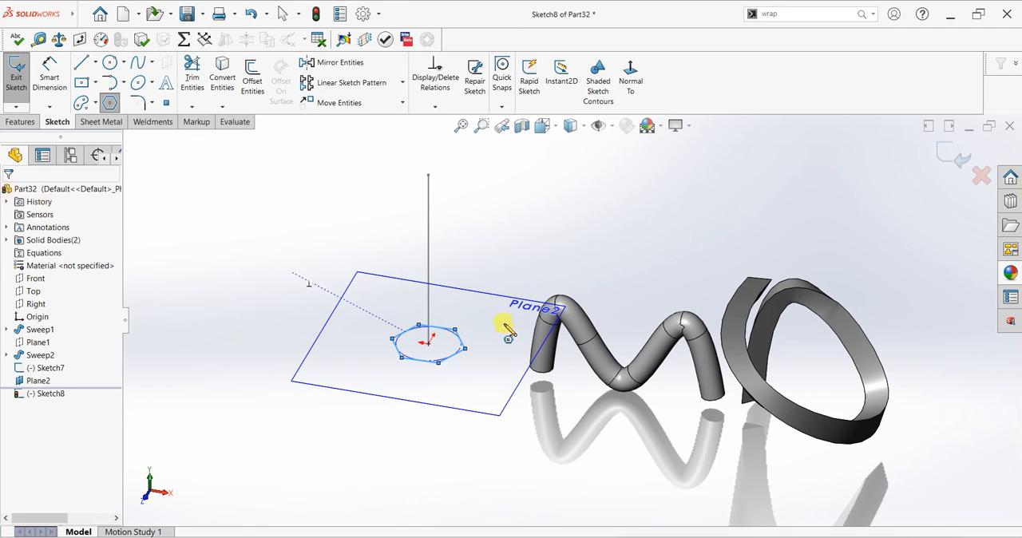
Set up a swept boss with the hexagon as sketch profile and the vertical line as path
left_click(20, 121)
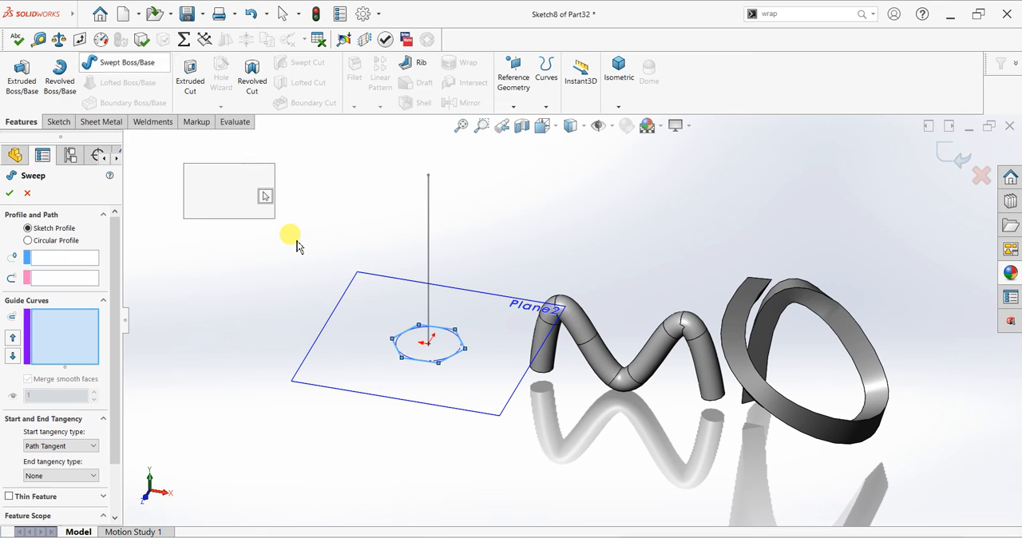
left_click(212, 181)
left_click(69, 257)
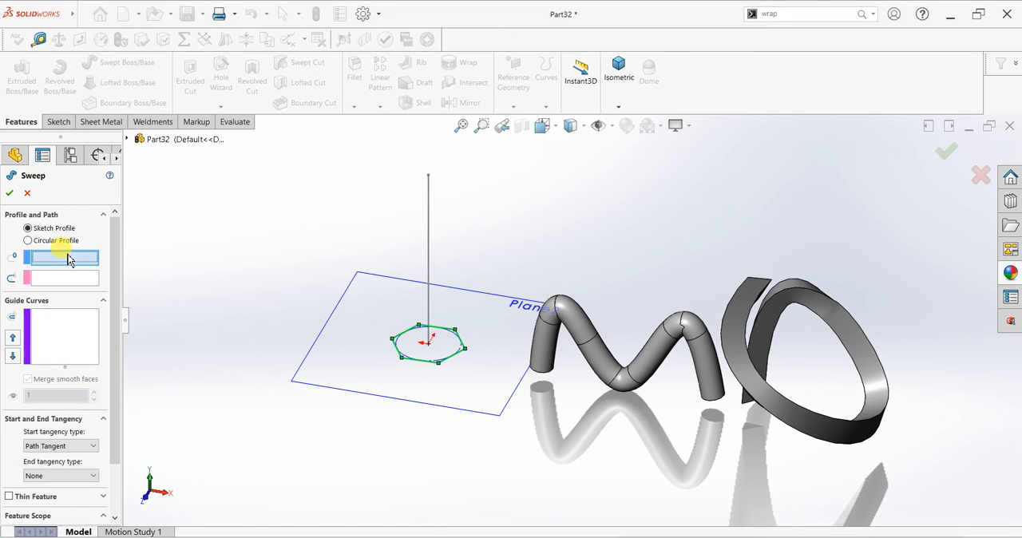
left_click(422, 365)
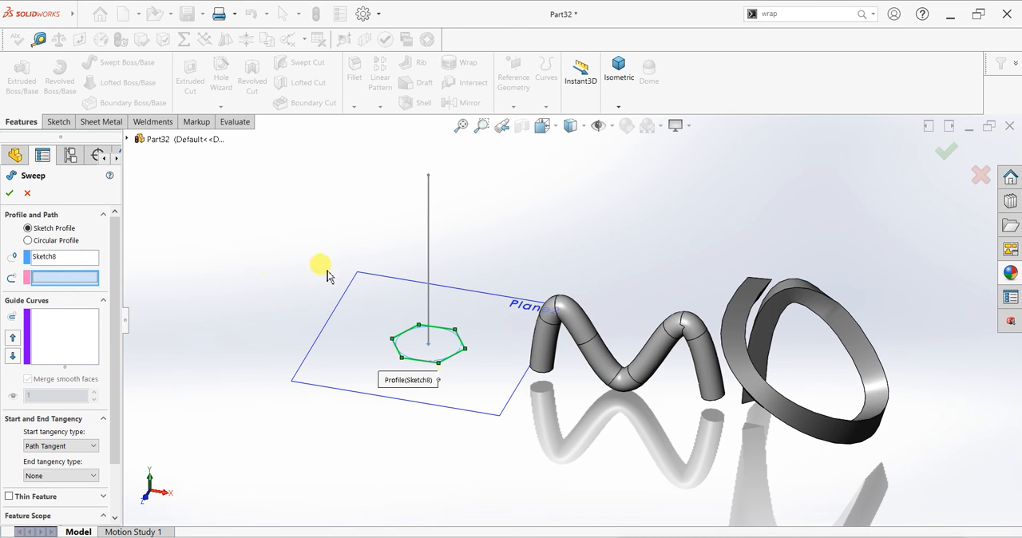
left_click(430, 263)
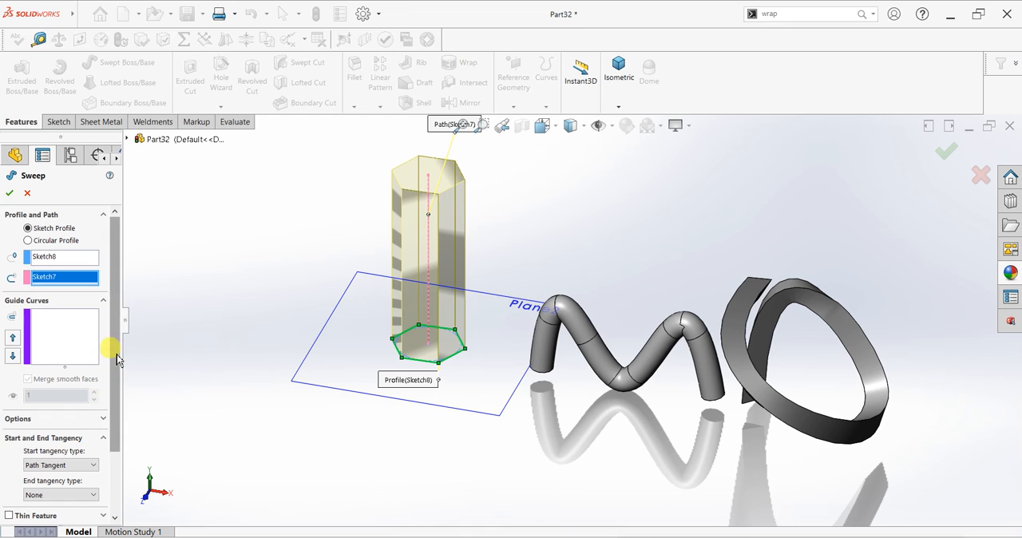
Set the sweep's profile twist to Specify Twist Value at 180 degrees, keeping Follow Path orientation, and finish the feature
scroll(114, 353, "down", 2)
left_click(46, 237)
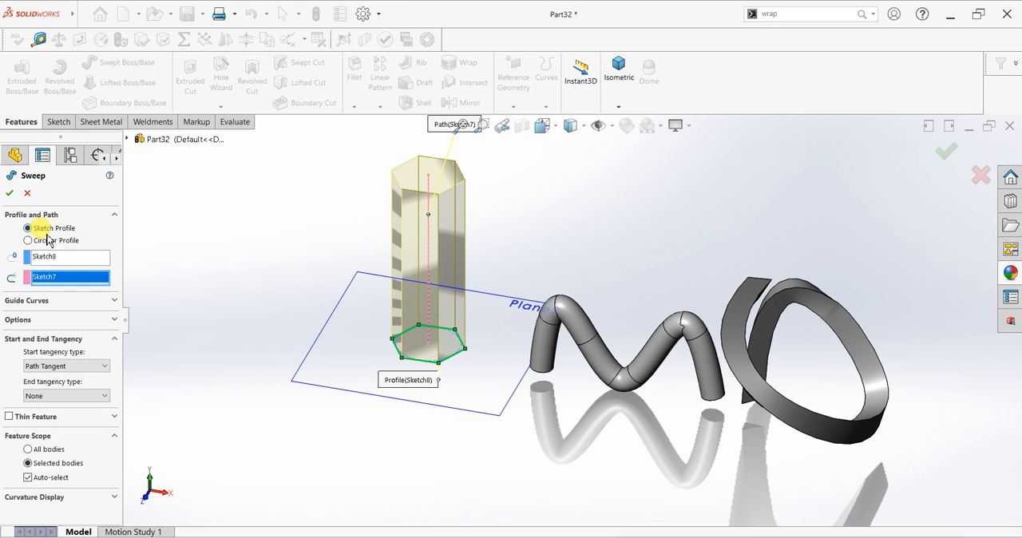
left_click(28, 322)
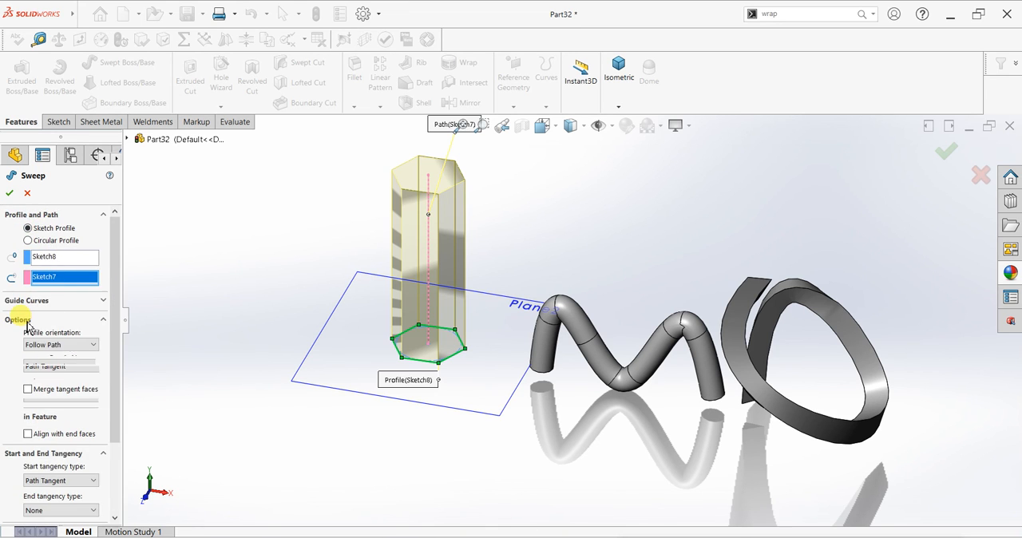
left_click(49, 344)
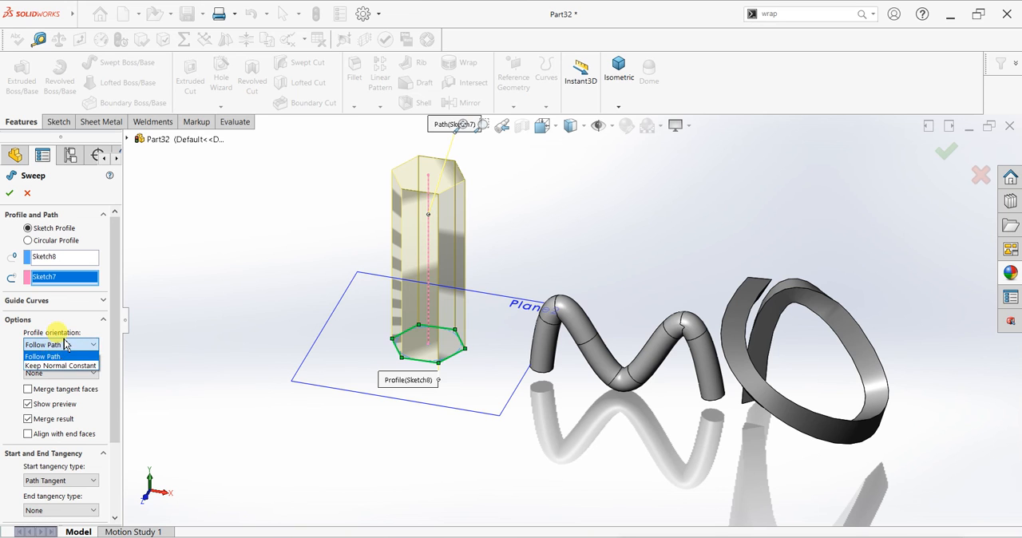
left_click(55, 345)
left_click(60, 372)
left_click(61, 394)
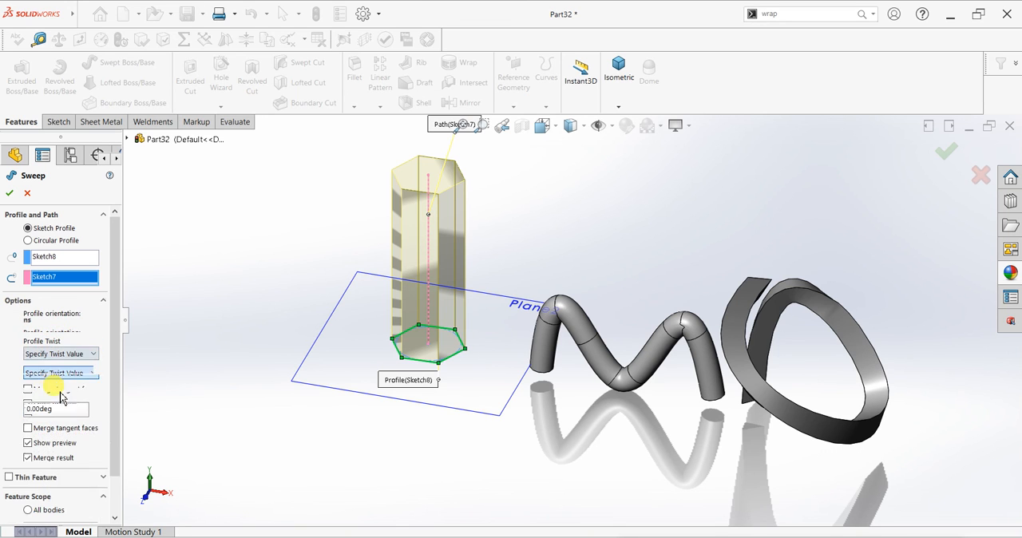
left_click_drag(75, 409, 21, 408)
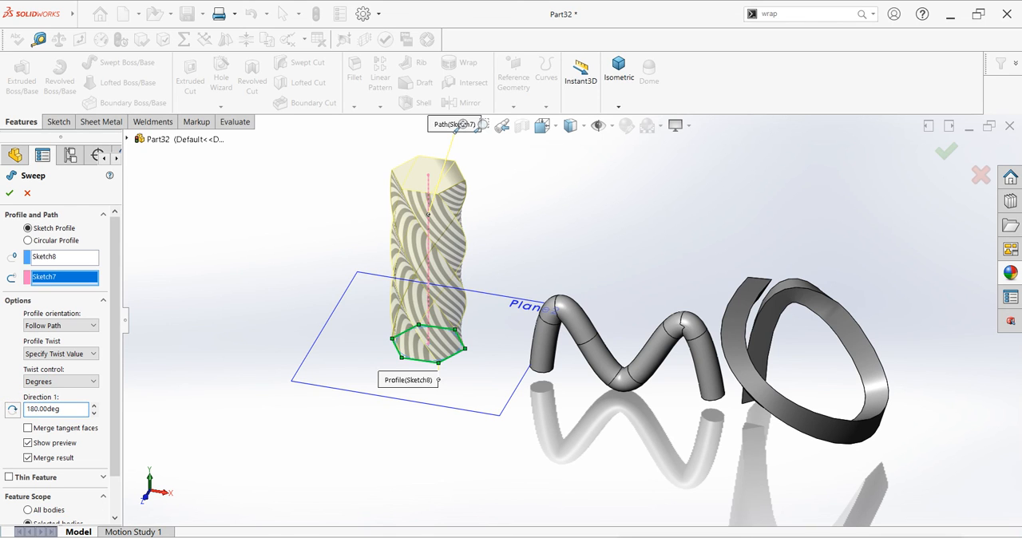
left_click(10, 193)
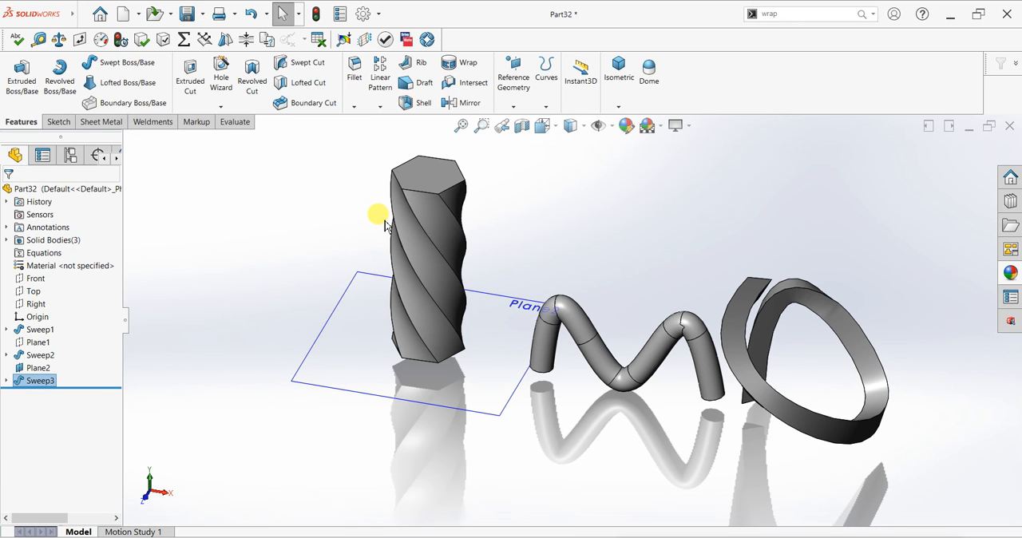
Edit the hexagonal sweep and set its twist angle to 360 degrees
right_click(26, 384)
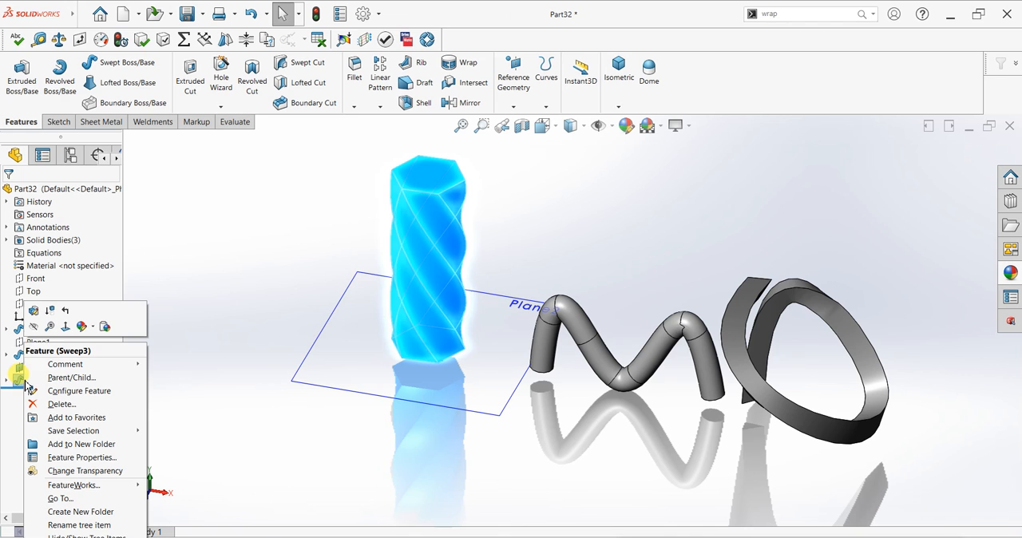
key("Escape")
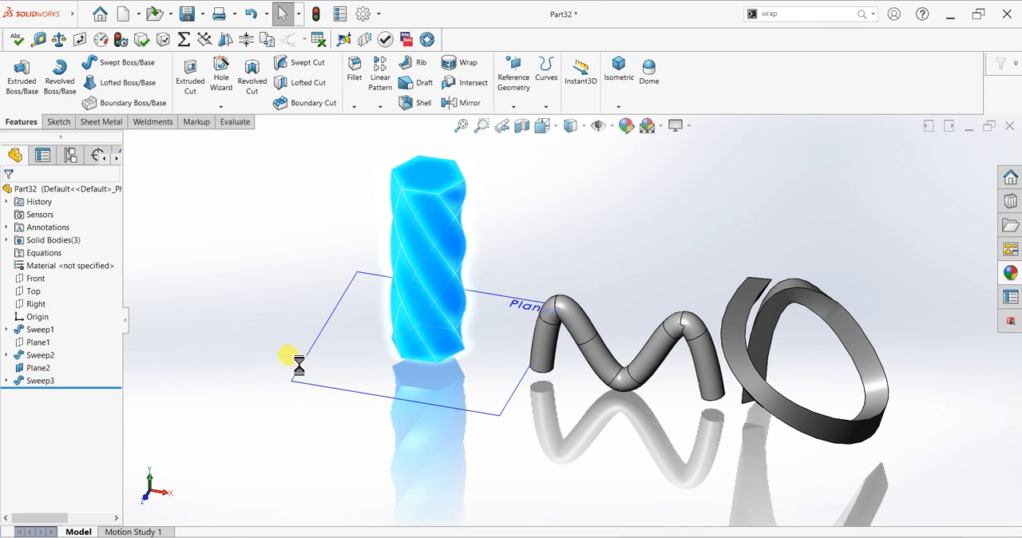
left_click_drag(71, 411, 32, 411)
left_click(73, 412)
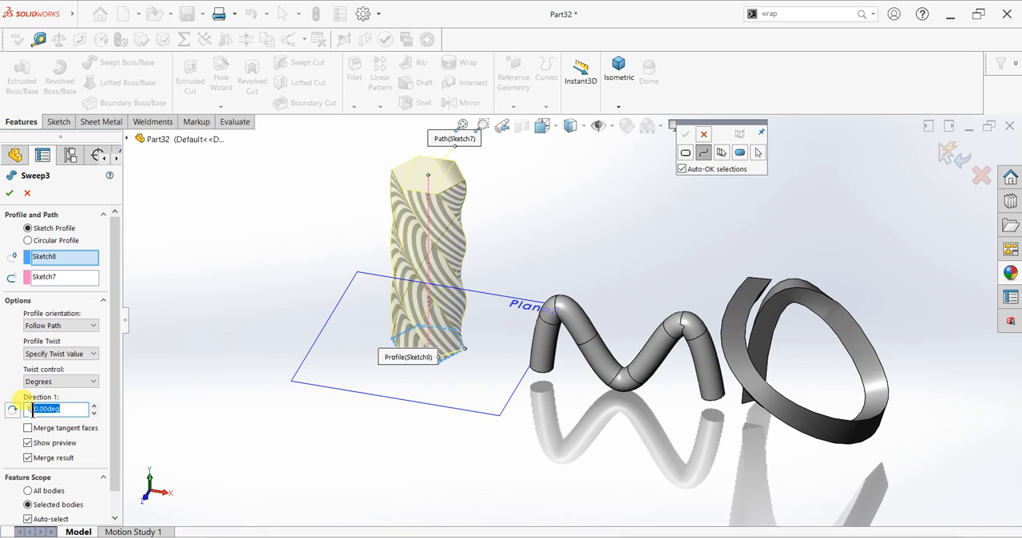
type("360")
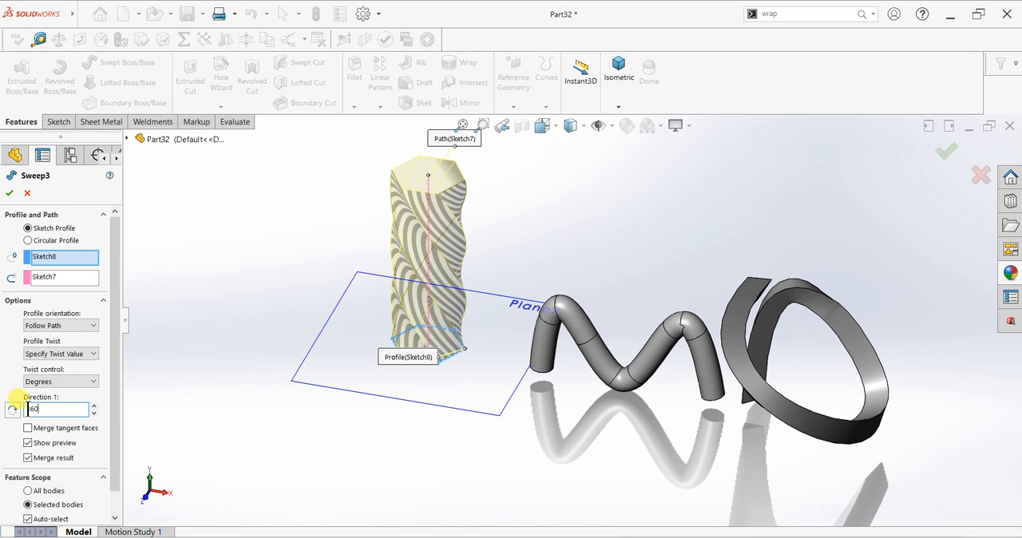
left_click(10, 193)
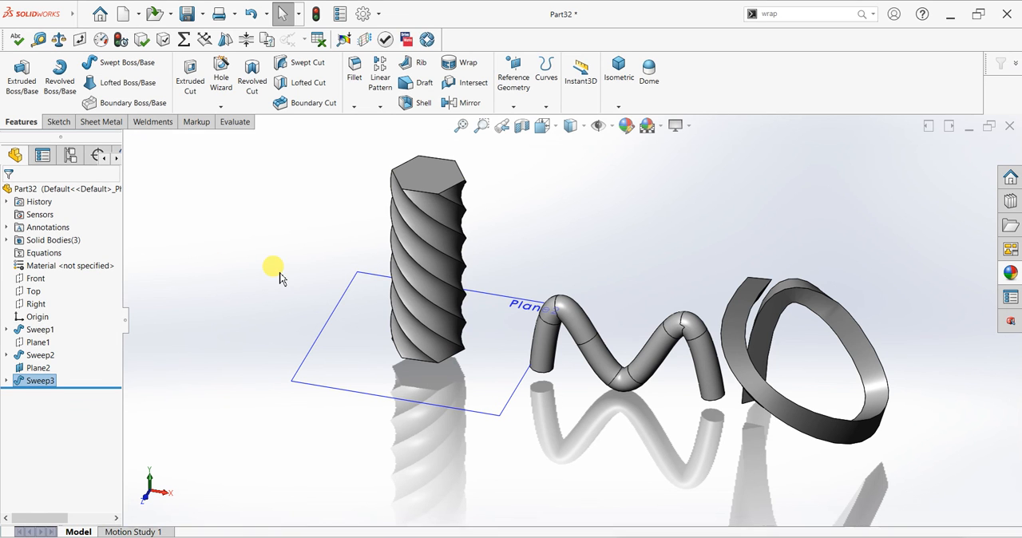
Hide the reference plane at the base of the twisted hexagonal column and view all three swept bodies
scroll(469, 339, "up", 3)
mouse_move(559, 349)
middle_mouse_down()
mouse_move(577, 308)
mouse_move(551, 327)
mouse_move(572, 365)
mouse_move(554, 351)
middle_mouse_up()
left_click(537, 361)
left_click(598, 324)
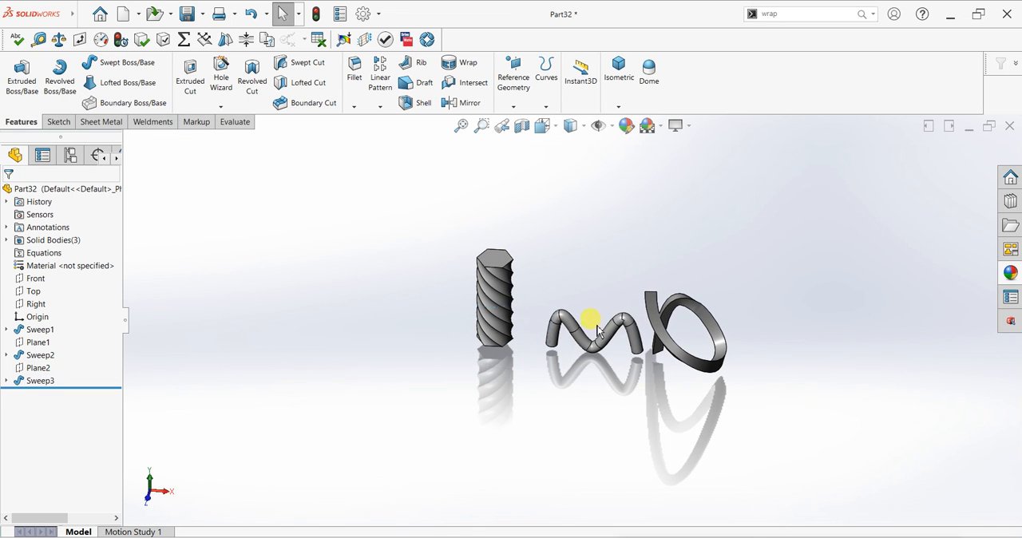
scroll(655, 352, "down", 3)
scroll(628, 449, "up", 1)
scroll(628, 450, "down", 3)
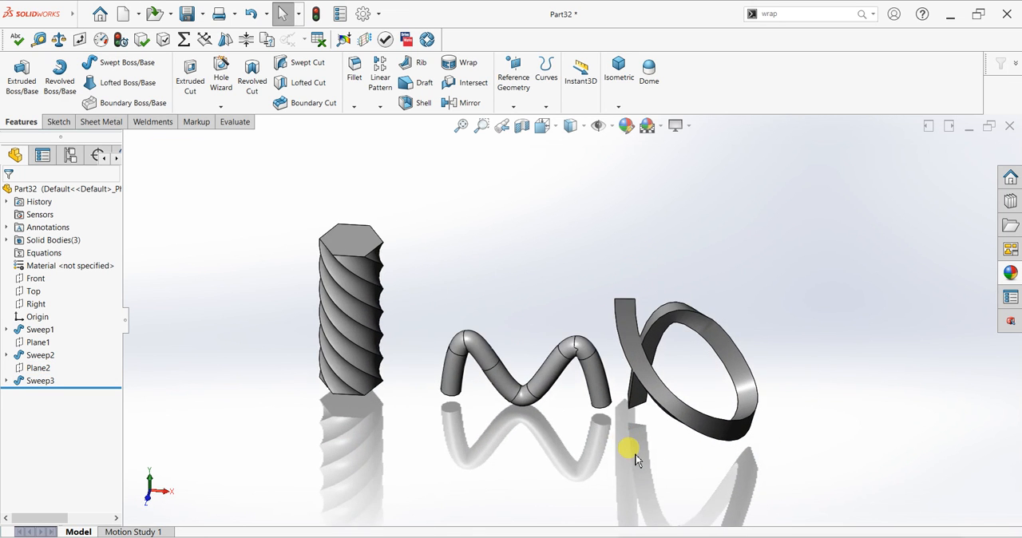